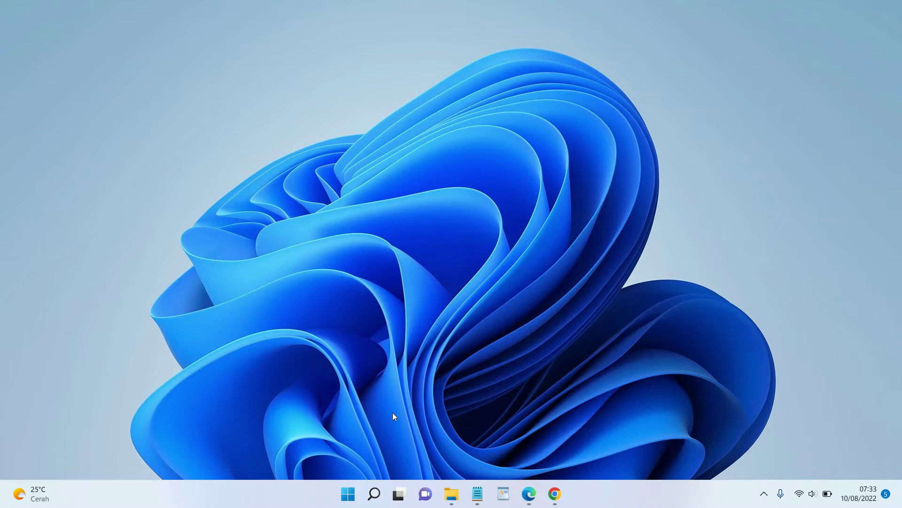
Launch Oracle VM VirtualBox from its pinned tile in the Windows 11 Start menu
left_click(338, 501)
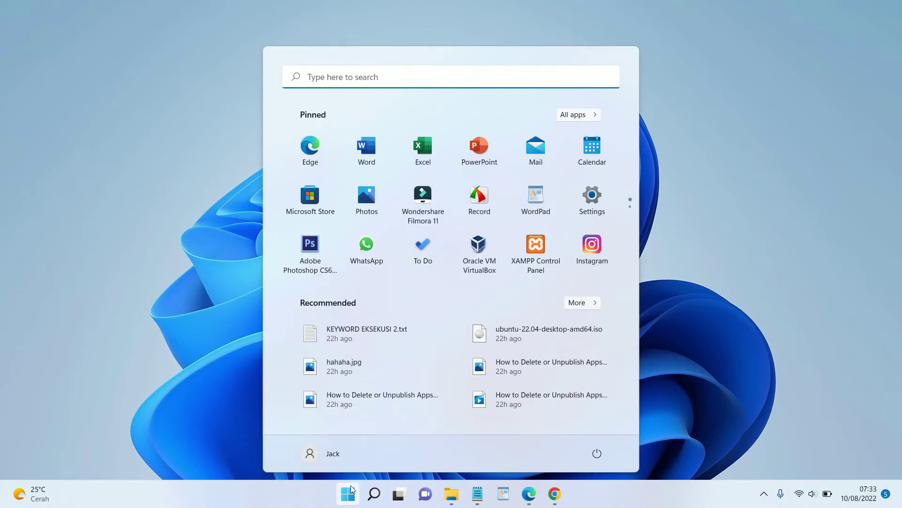
left_click(485, 251)
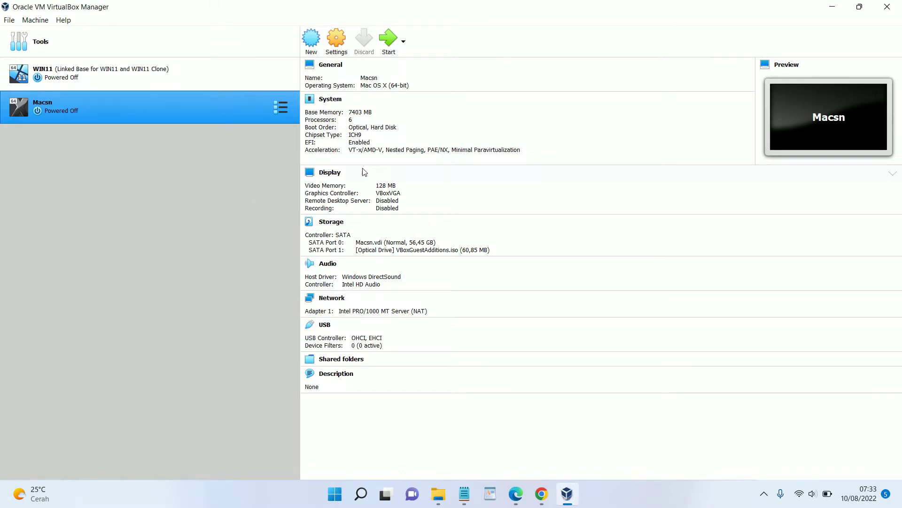
left_click(830, 7)
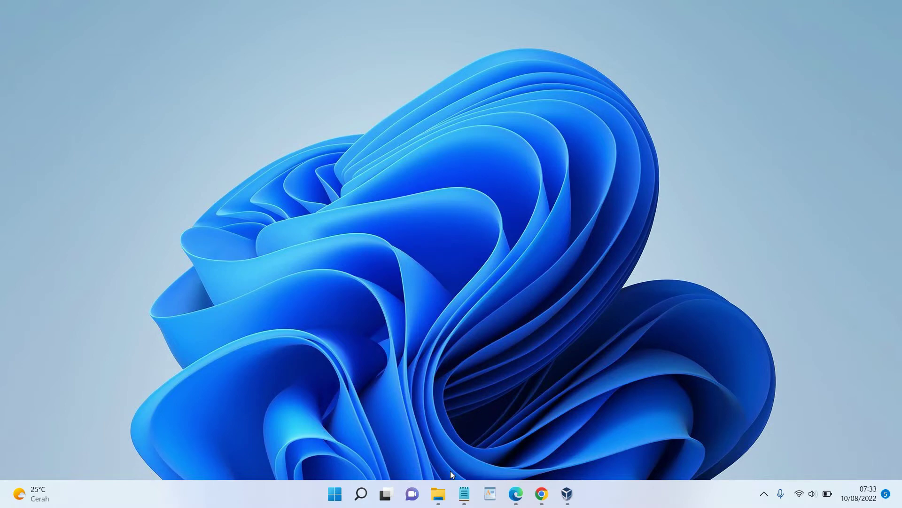
left_click(443, 488)
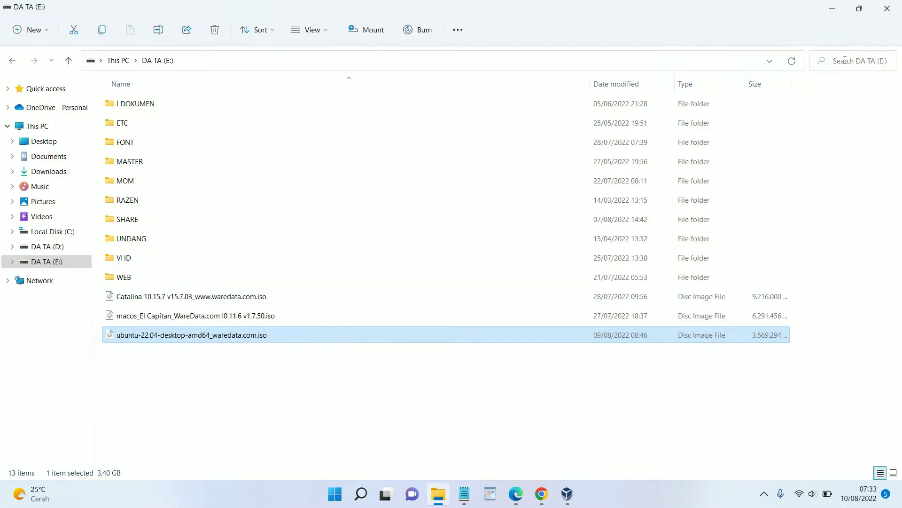
left_click(836, 10)
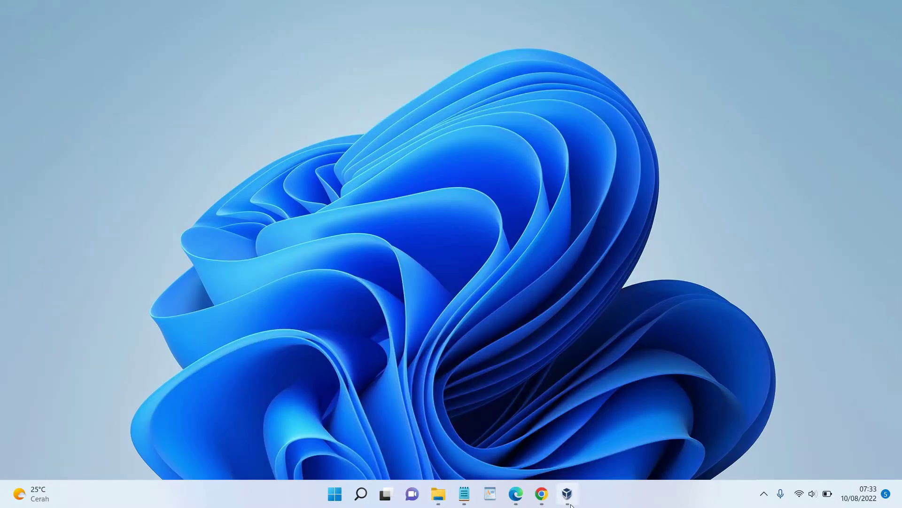
left_click(570, 504)
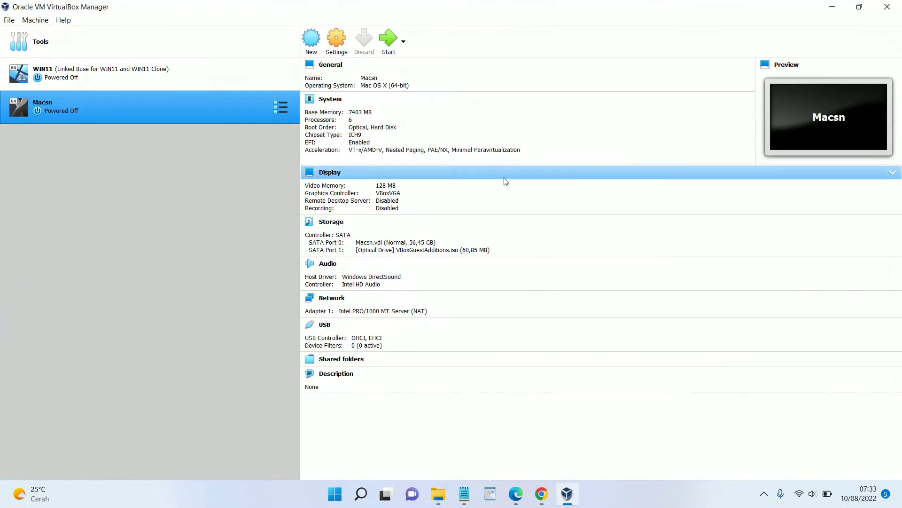
Start a new virtual machine named Ubuntu with type Linux and version Ubuntu (64-bit)
left_click(311, 42)
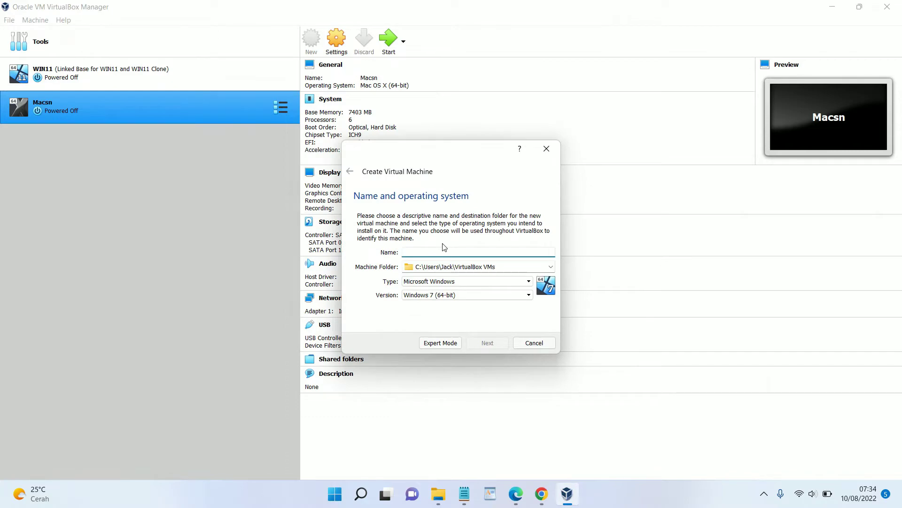
left_click(438, 494)
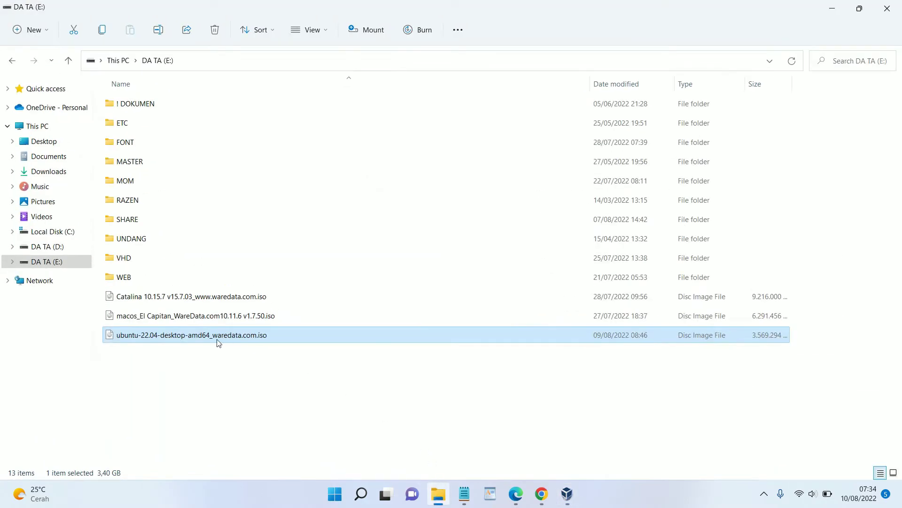
left_click(832, 8)
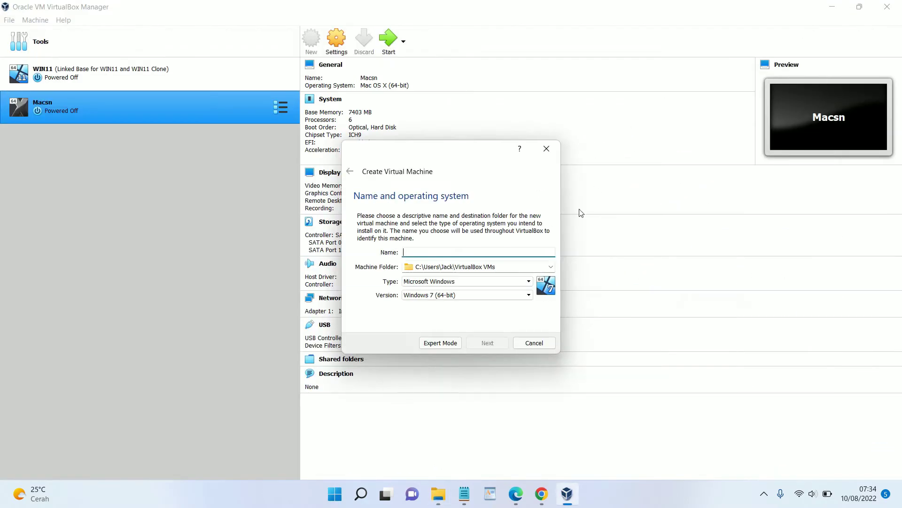
left_click(500, 281)
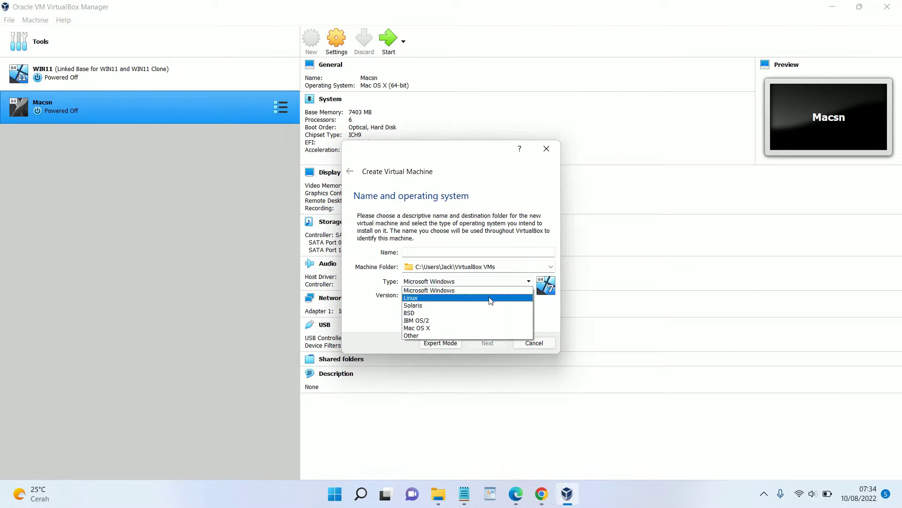
left_click(490, 299)
left_click(490, 300)
scroll(492, 329, "down", 3)
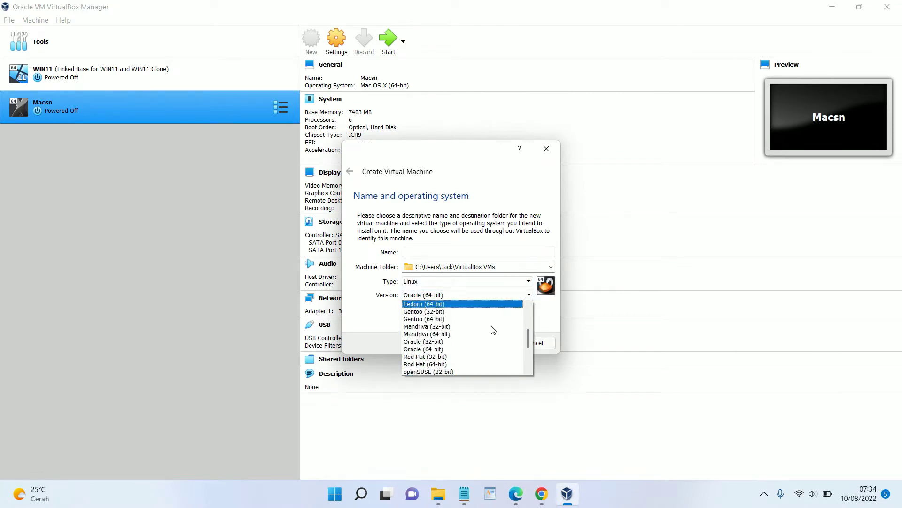
left_click(489, 341)
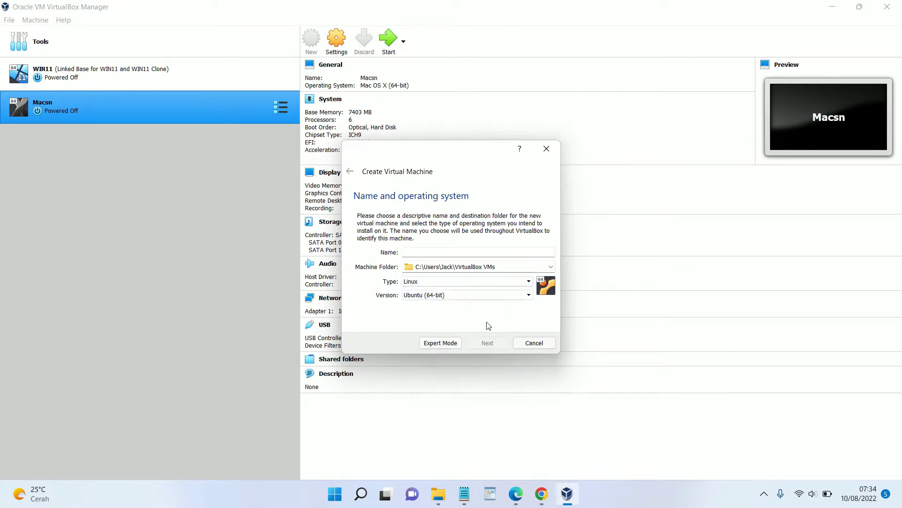
left_click(476, 252)
type("Ubuntu")
Allocate 7403 MB of memory to the machine and advance to the hard disk step
left_click(484, 345)
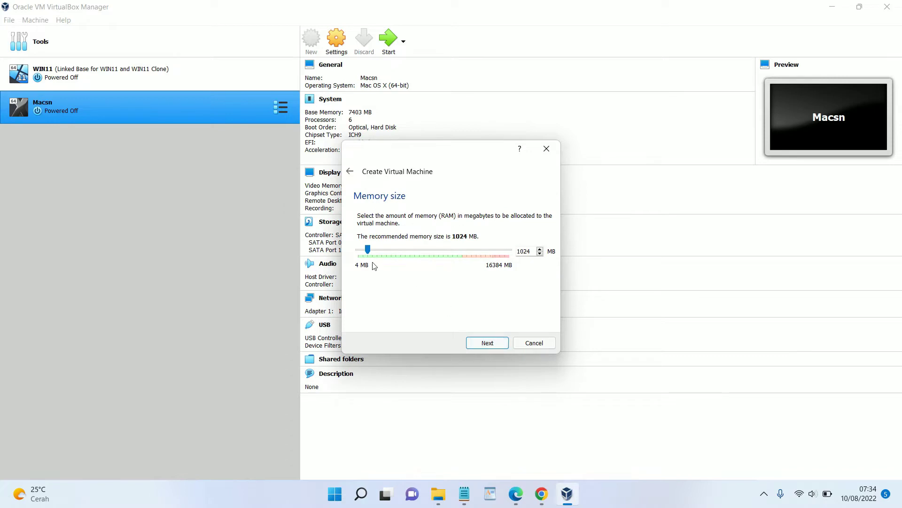
left_click_drag(368, 249, 427, 275)
left_click(488, 343)
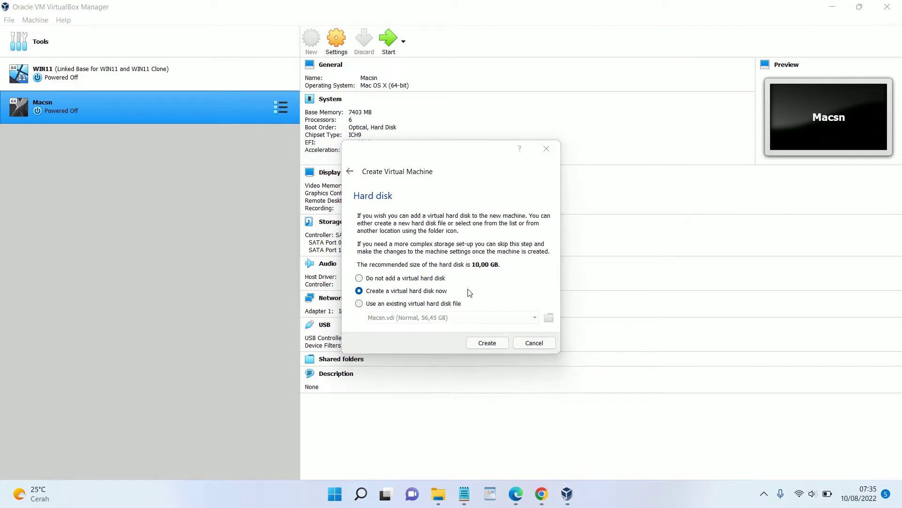
Create a dynamically allocated 30,41 GB VDI disk, Ubuntu.vdi, for the machine
left_click(487, 342)
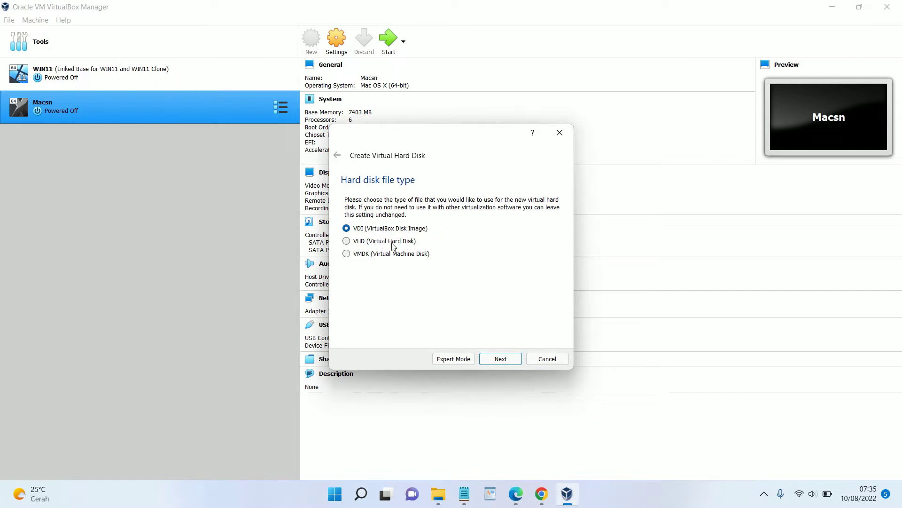
left_click(509, 360)
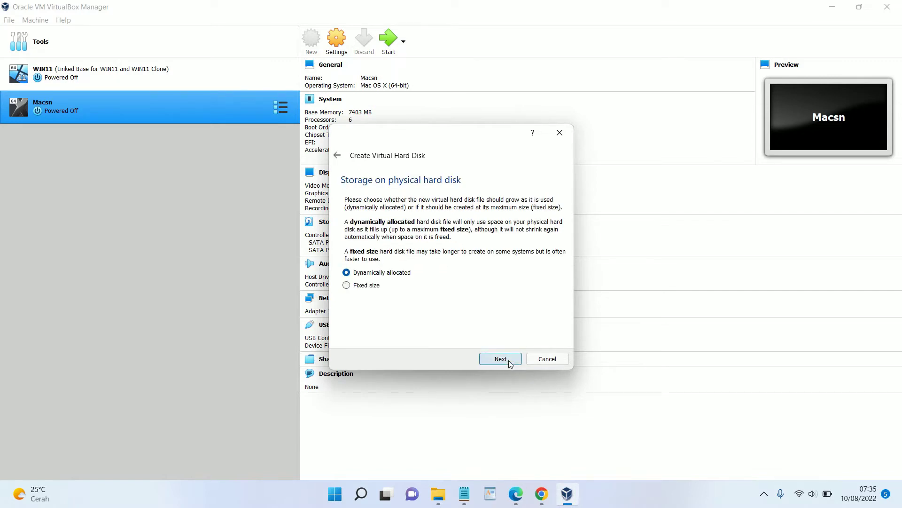
left_click(498, 359)
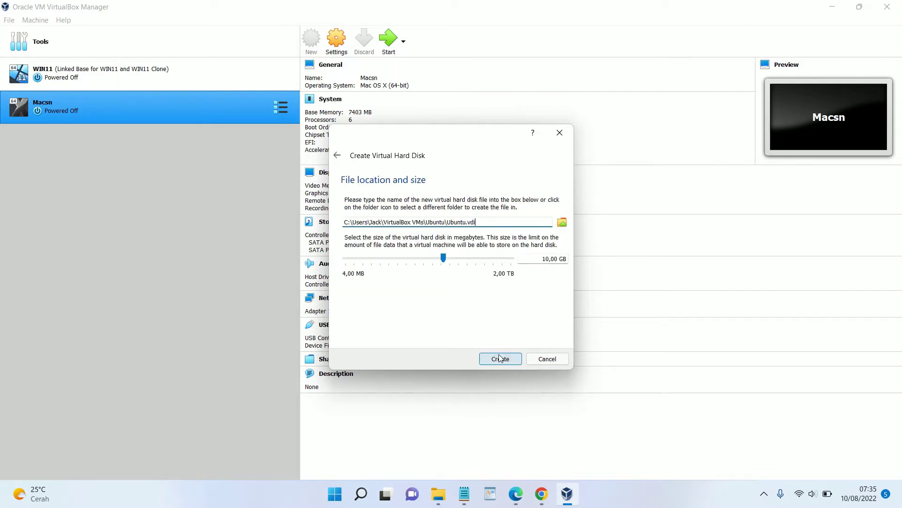
left_click_drag(443, 258, 460, 273)
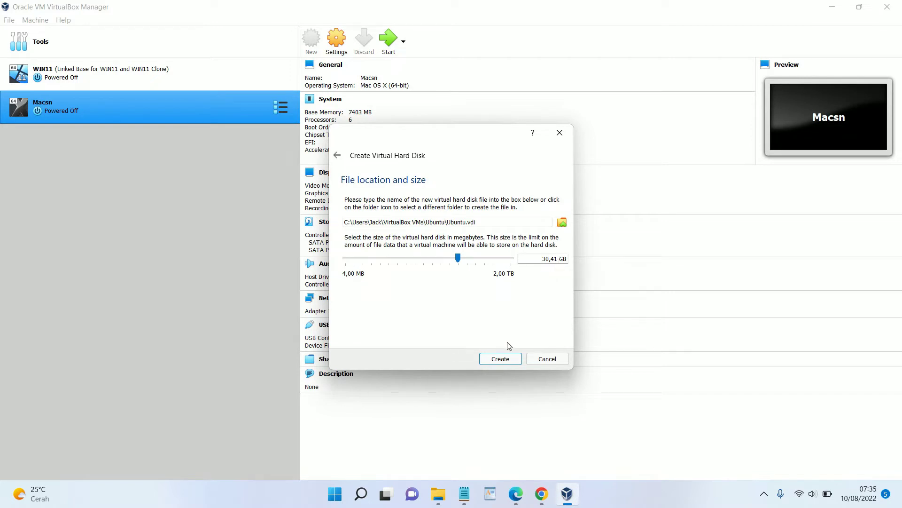
left_click(507, 359)
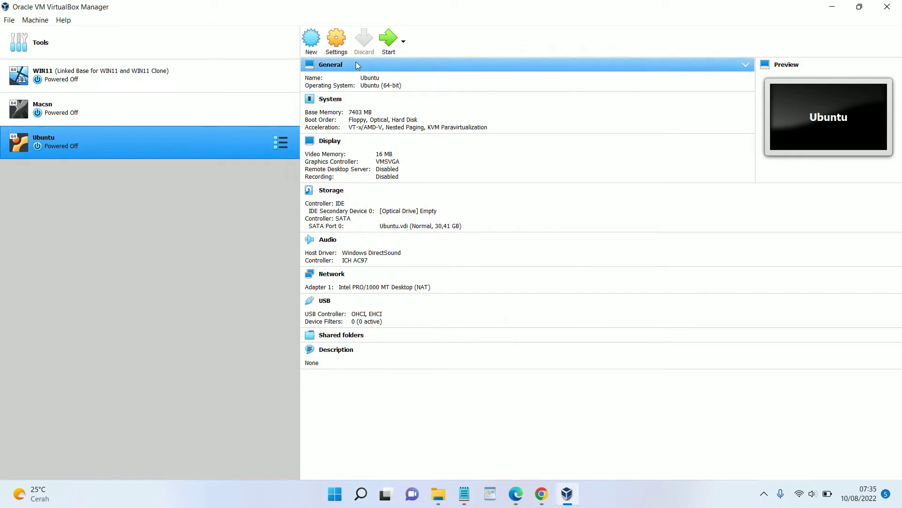
Set Shared Clipboard and Drag'n'Drop to Bidirectional in the Ubuntu VM's settings
left_click(342, 55)
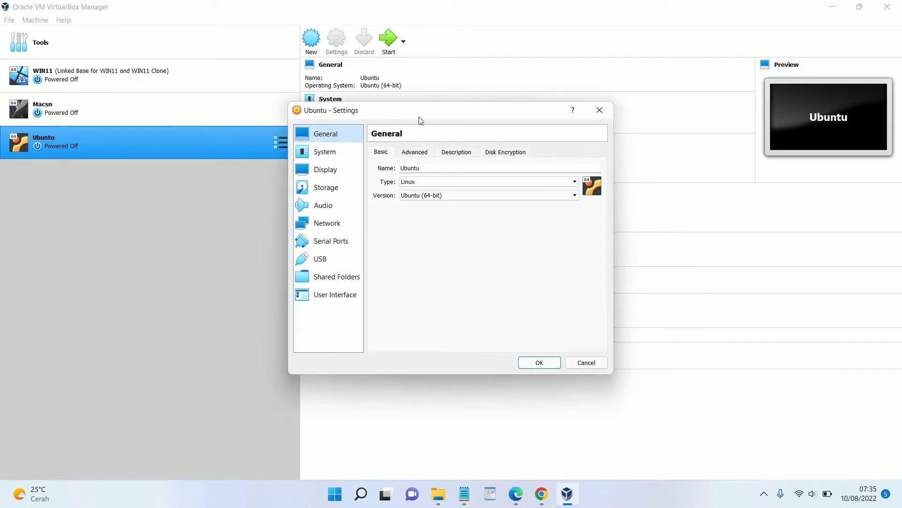
left_click(423, 153)
left_click(450, 183)
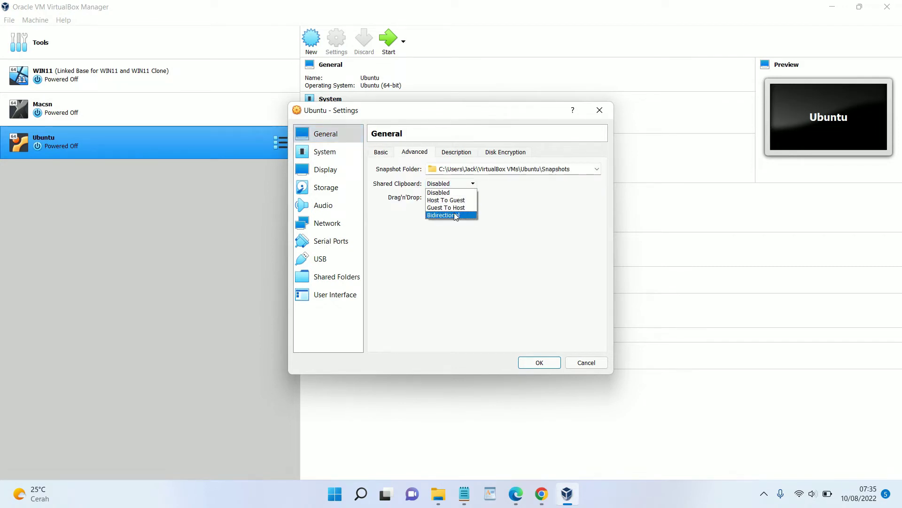
left_click(454, 215)
left_click(451, 198)
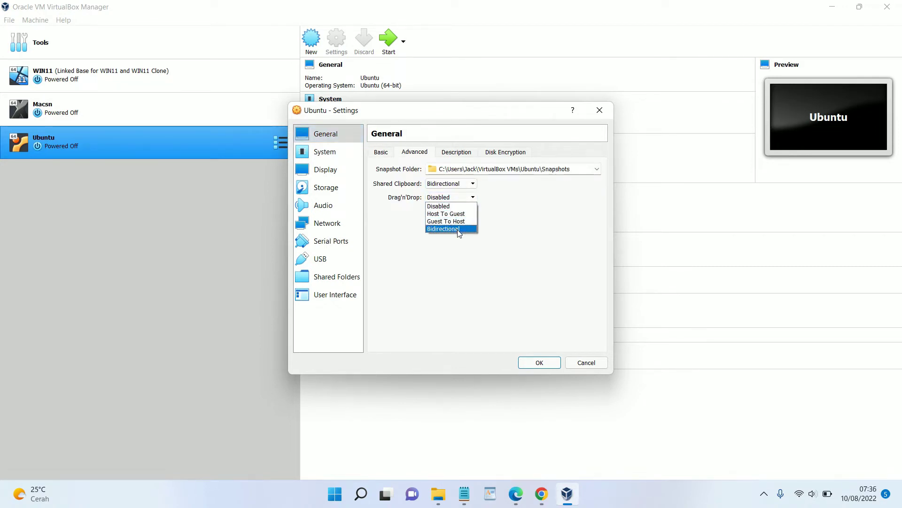
left_click(459, 229)
Give the VM 6 processors and 128 MB of video memory
left_click(337, 150)
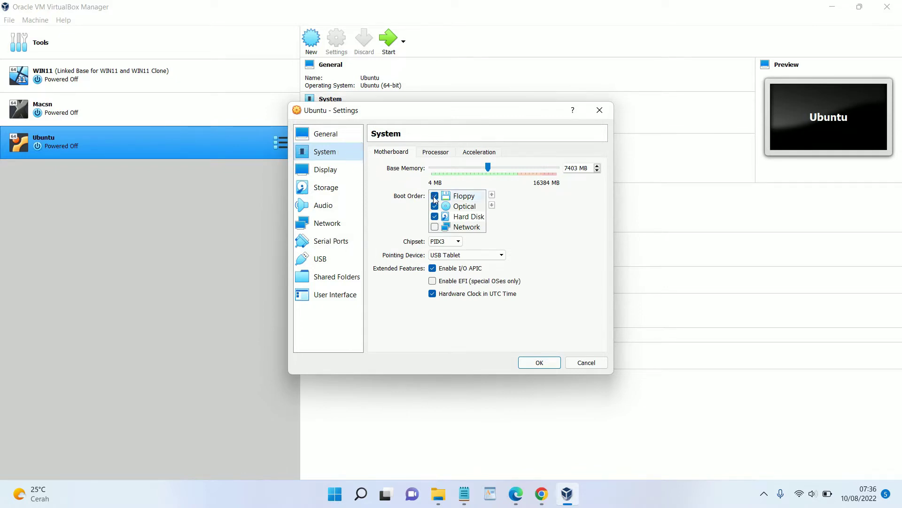
left_click(436, 152)
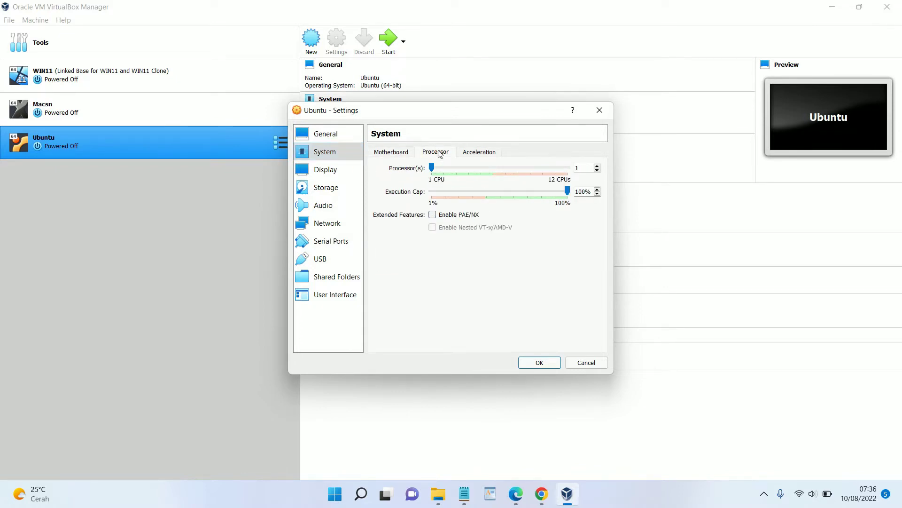
left_click_drag(431, 168, 492, 187)
left_click(350, 172)
left_click_drag(451, 167, 621, 212)
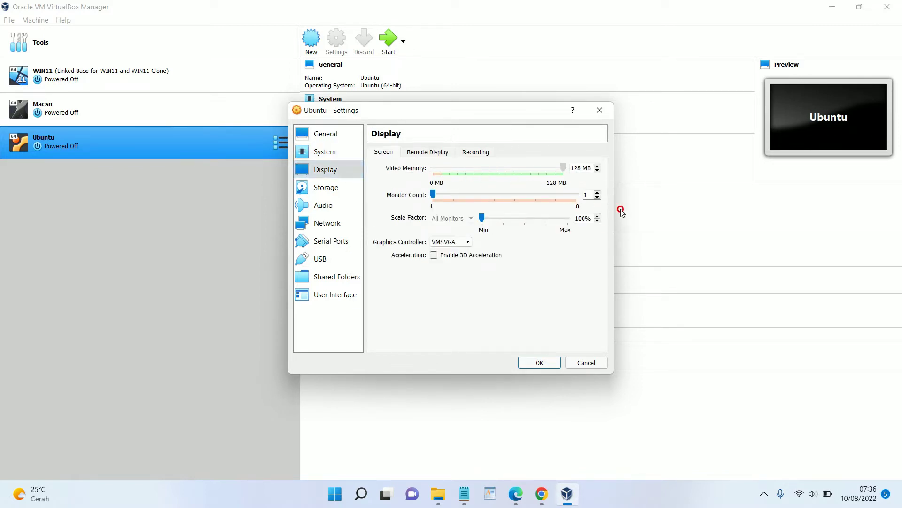
Insert the ubuntu-22.04 desktop ISO into the empty IDE optical drive, save, and start the VM
left_click(343, 188)
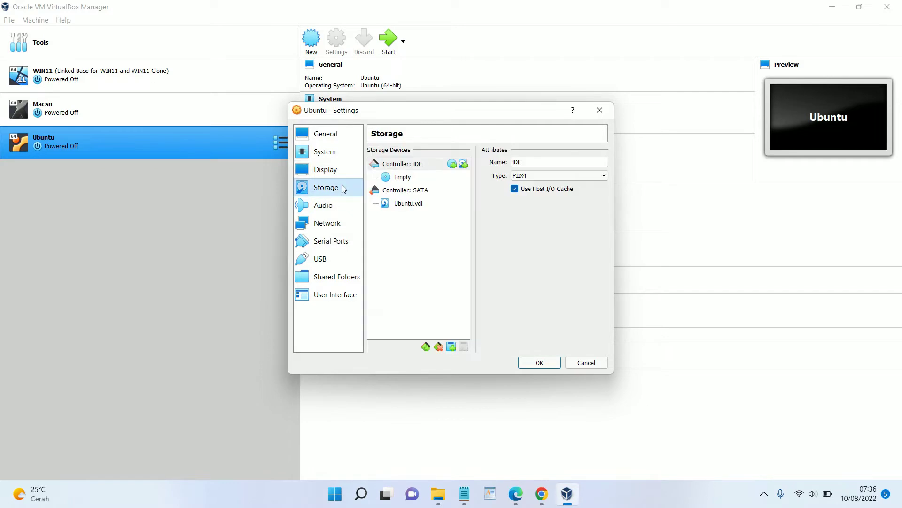
left_click(413, 181)
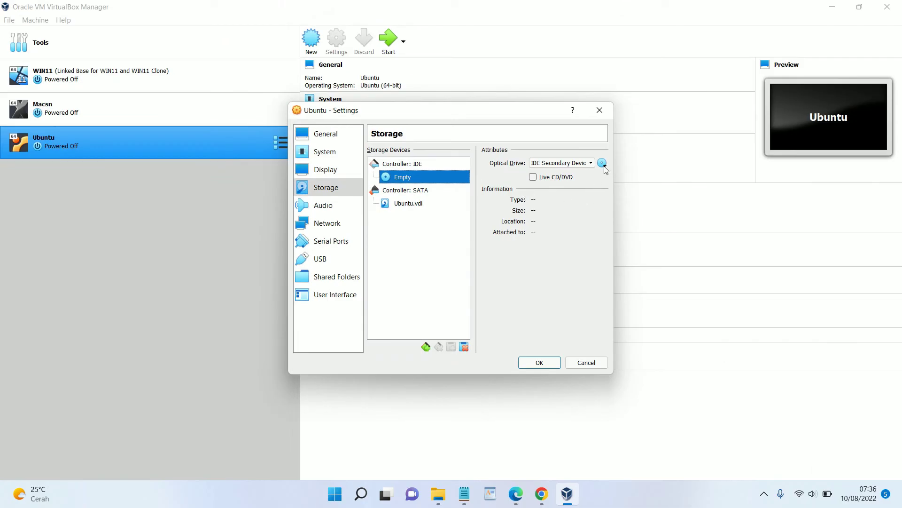
left_click(604, 165)
left_click(631, 189)
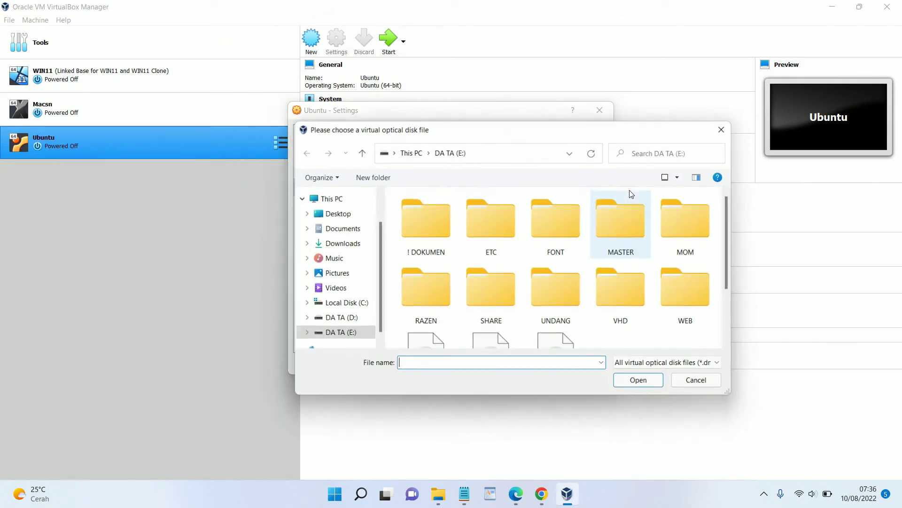
scroll(379, 305, "down", 1)
scroll(517, 315, "down", 2)
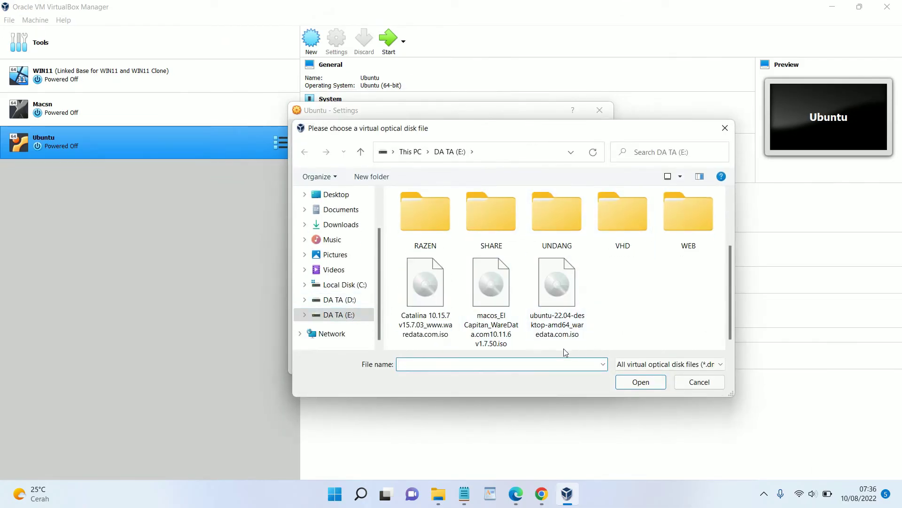
left_click(549, 305)
left_click(641, 382)
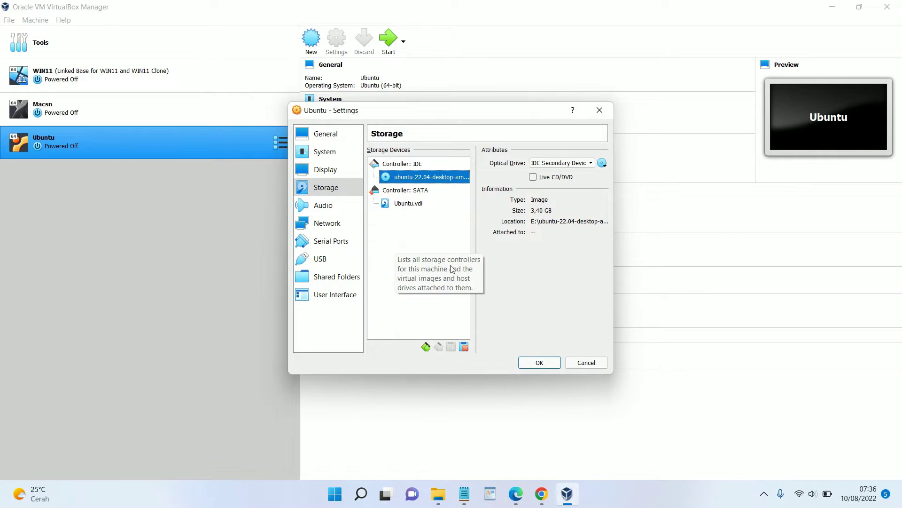
left_click(540, 363)
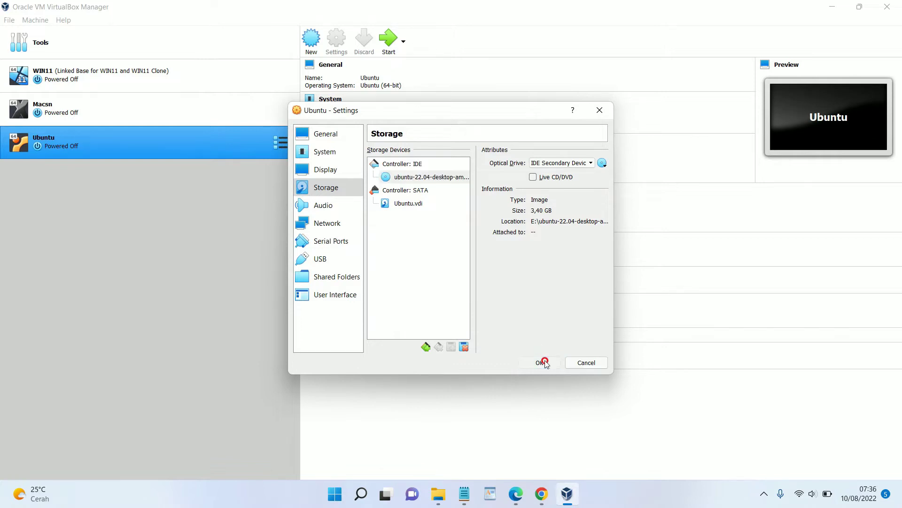
left_click(386, 42)
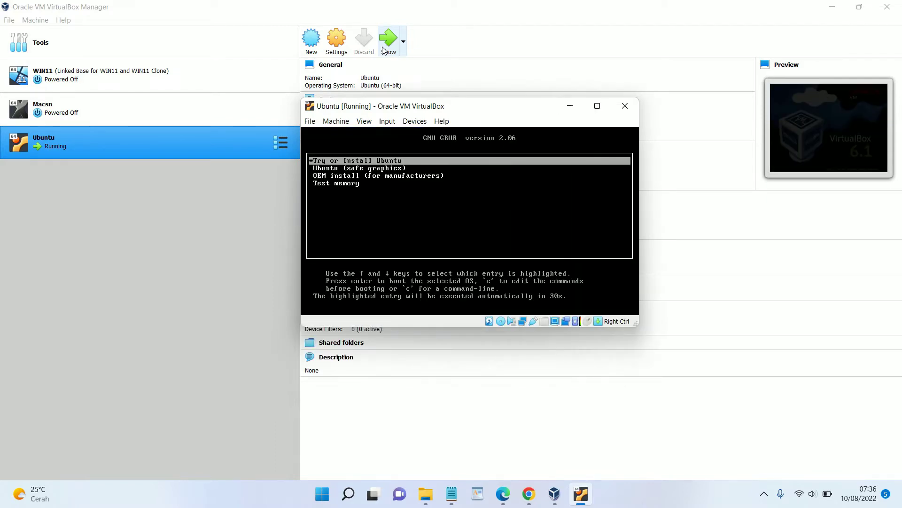
Maximize the Ubuntu [Running] VM window at the GRUB menu
left_click(597, 106)
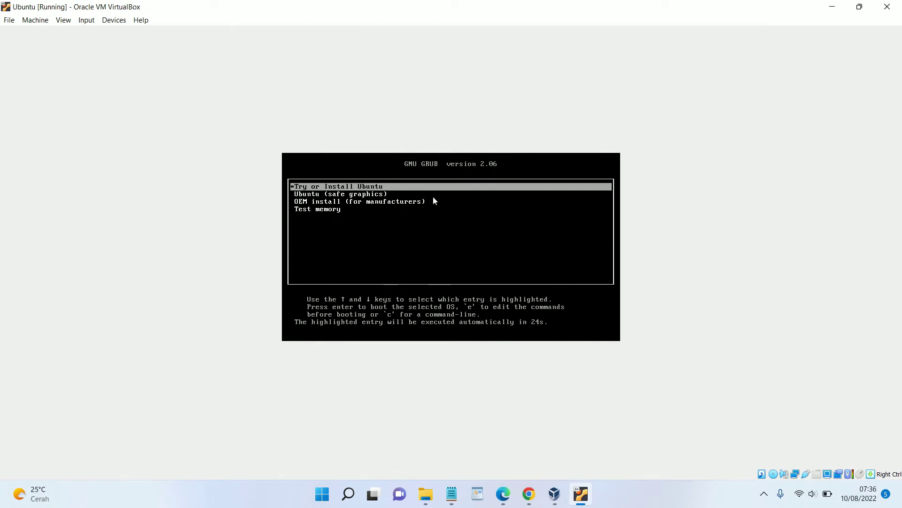
Switch the VM to scaled mode, close the Manager, maximize, and boot Try or Install Ubuntu
key("Control_R+c")
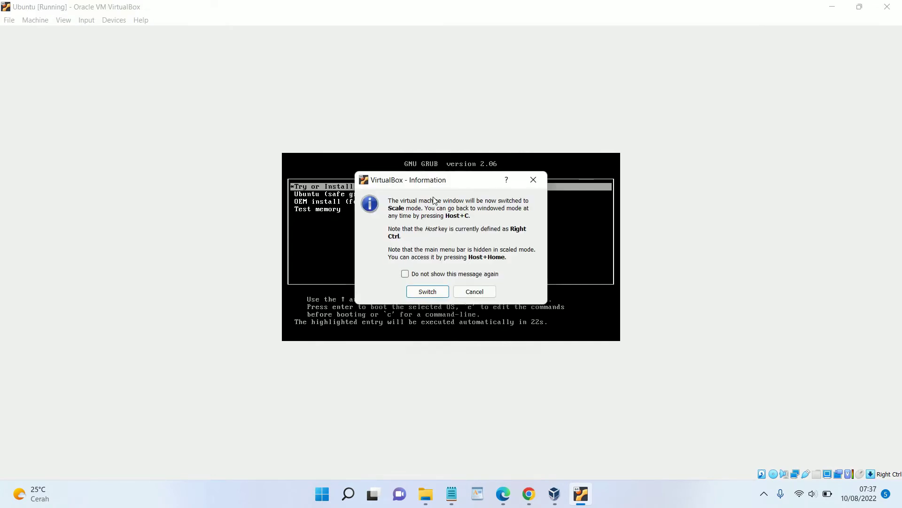
key("Return")
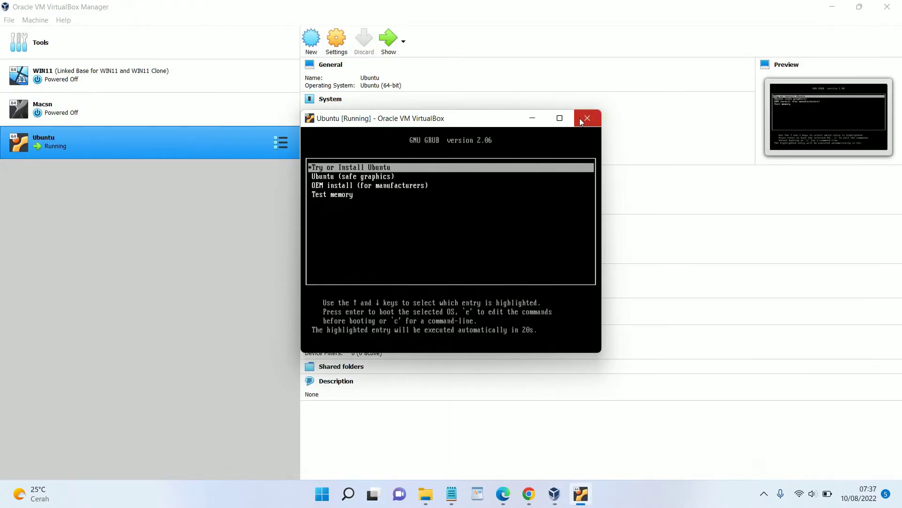
left_click(888, 6)
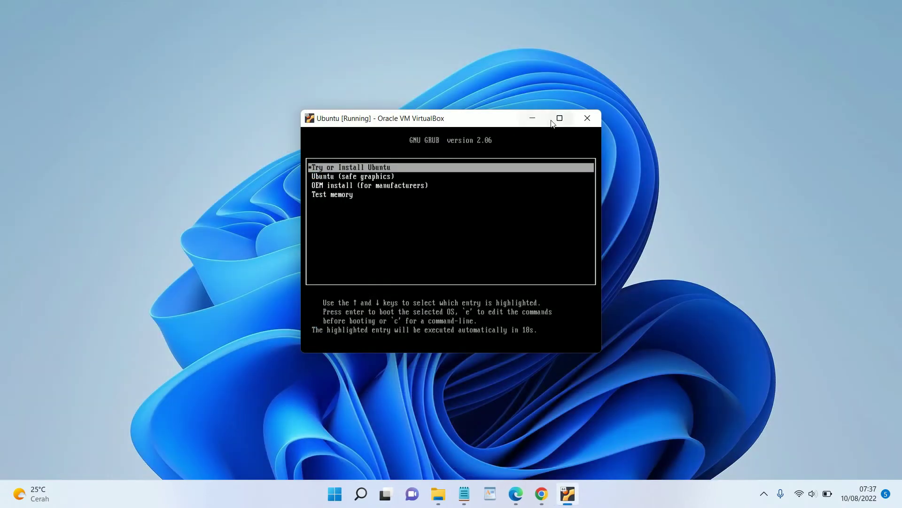
left_click(560, 118)
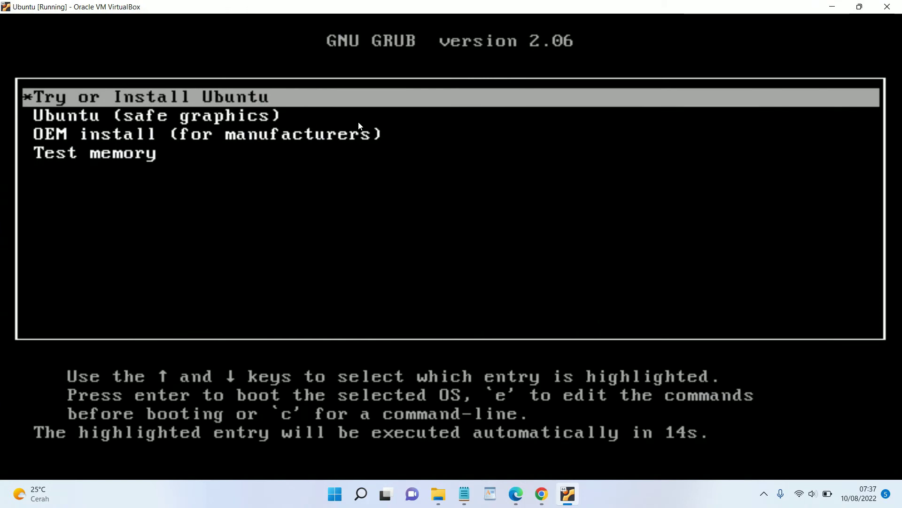
key("Return")
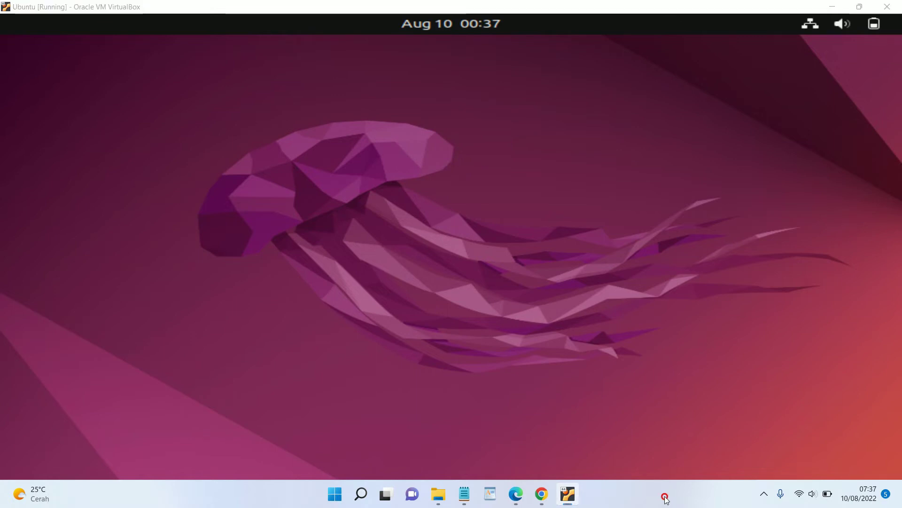
Wait for the Ubuntu 22.04 live session to finish booting to its desktop
left_click(667, 500)
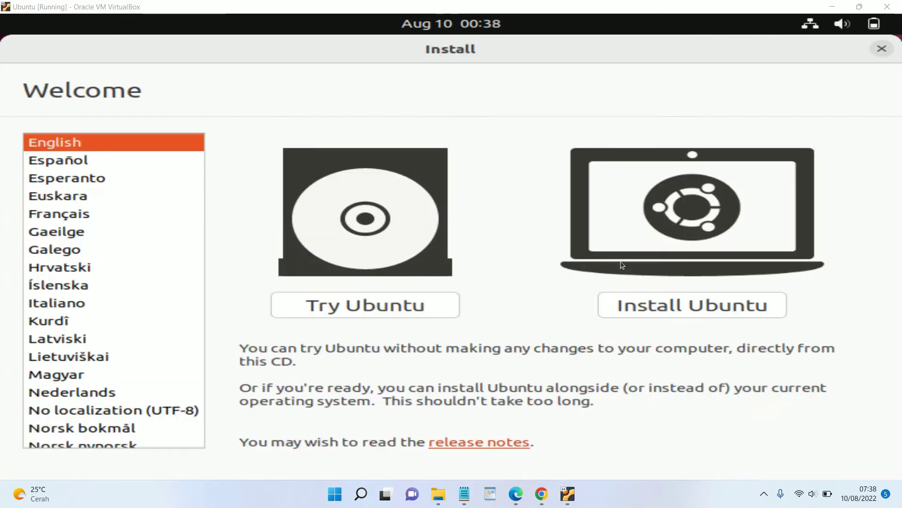
Install Ubuntu with the English (US) keyboard and a minimal installation, without downloading updates
left_click(675, 305)
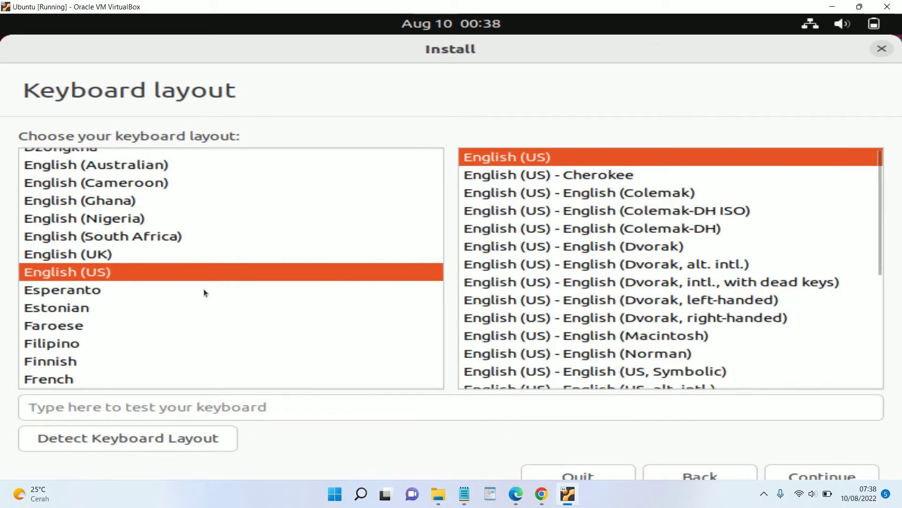
left_click(819, 475)
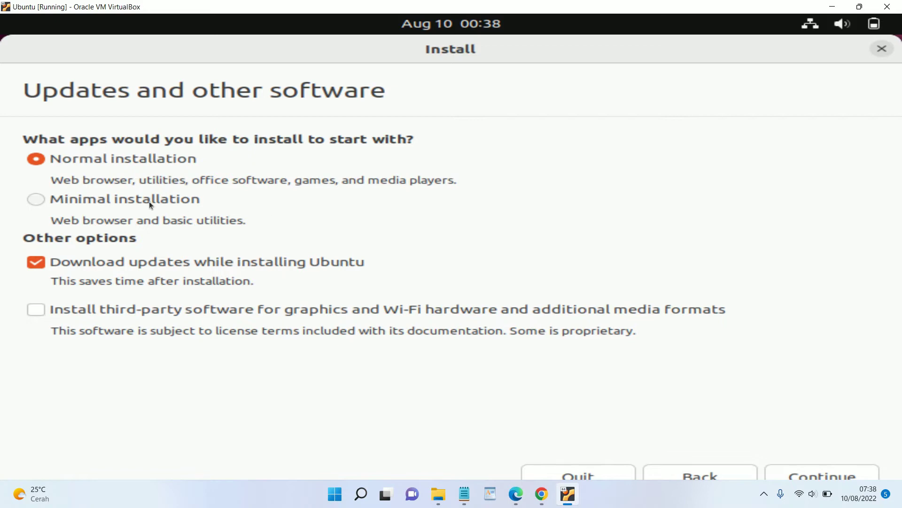
left_click(43, 201)
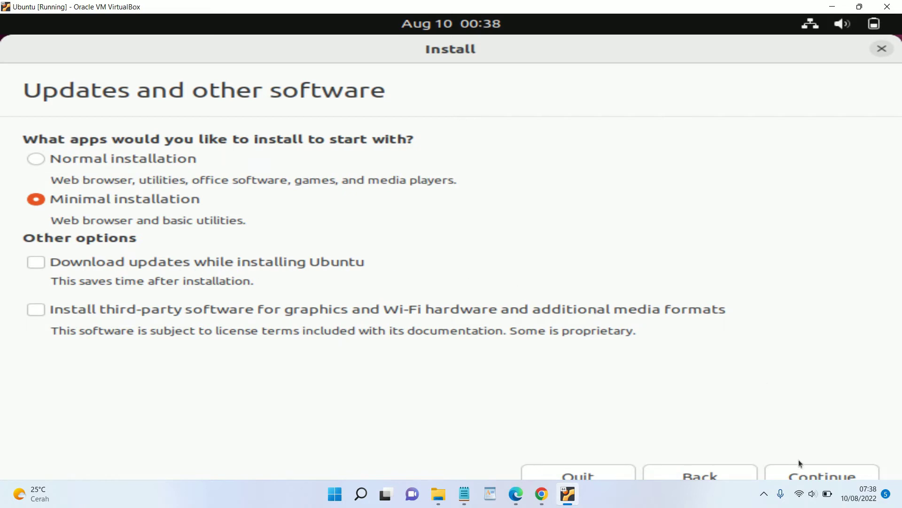
left_click(806, 471)
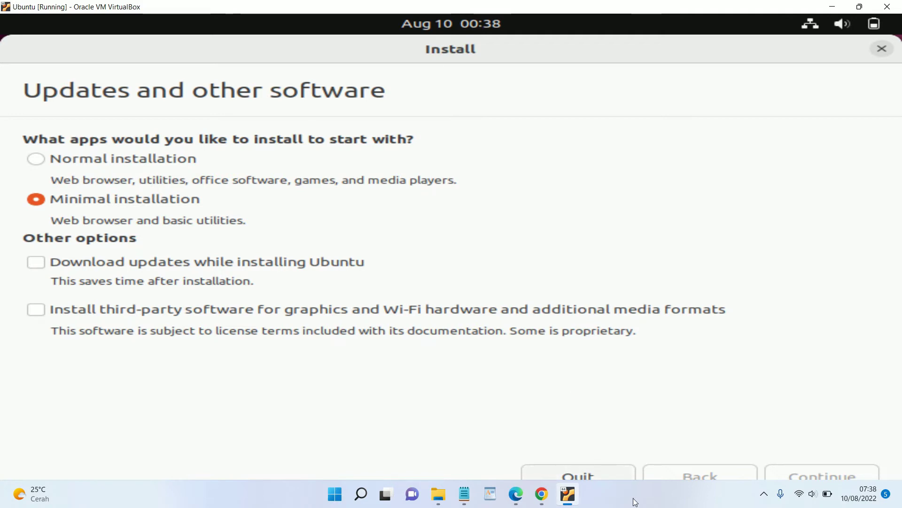
Choose Erase disk and install Ubuntu and confirm writing the partition changes to disk
left_click(626, 486)
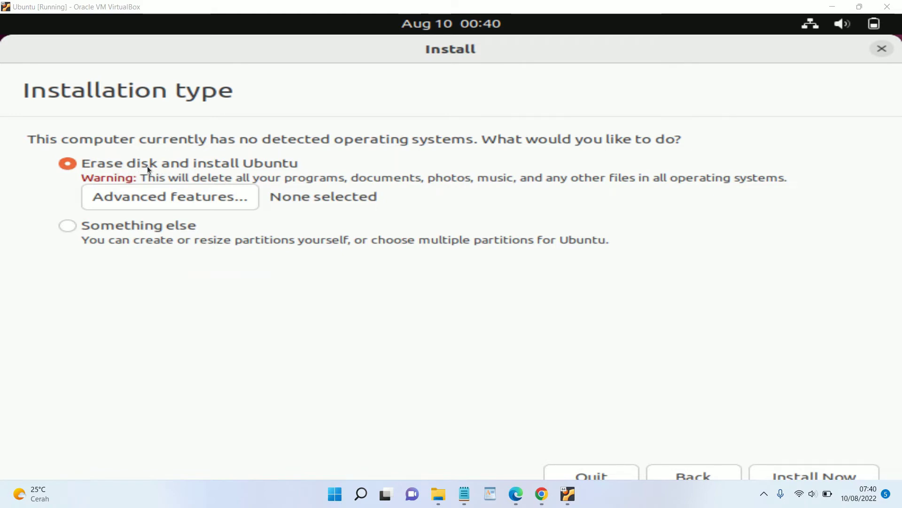
left_click(830, 472)
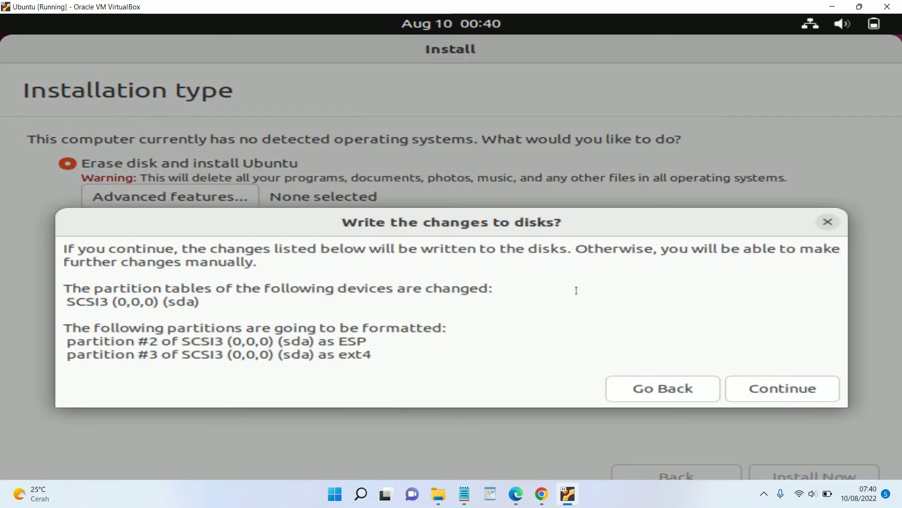
left_click(764, 391)
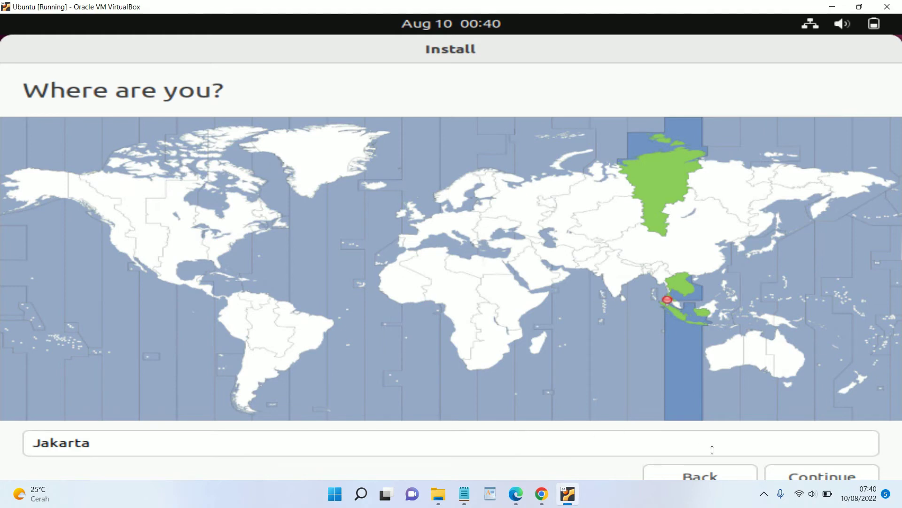
Accept Jakarta as the location, enter the account name, and enable automatic login
left_click(799, 476)
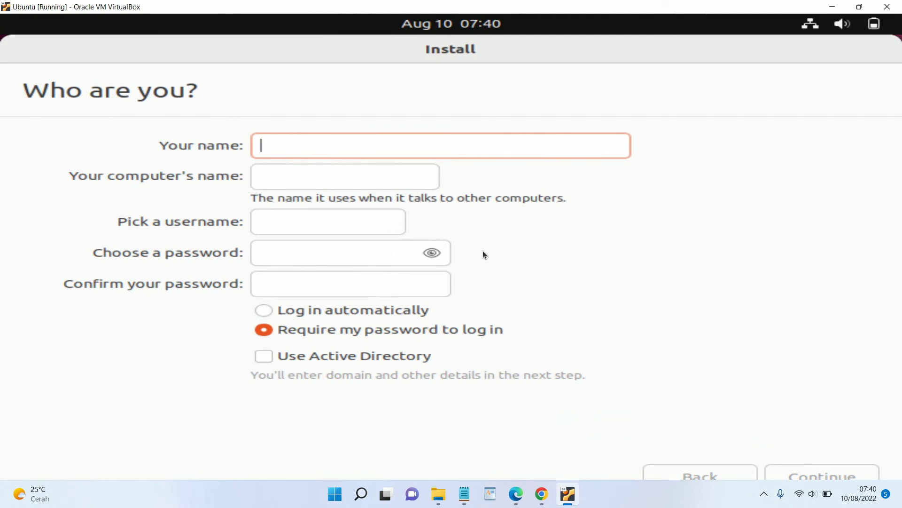
type("WareData")
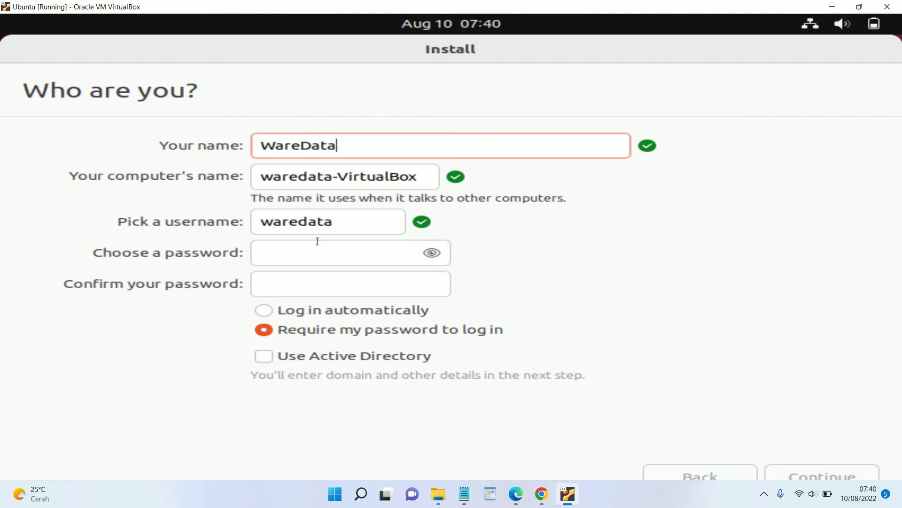
left_click(267, 313)
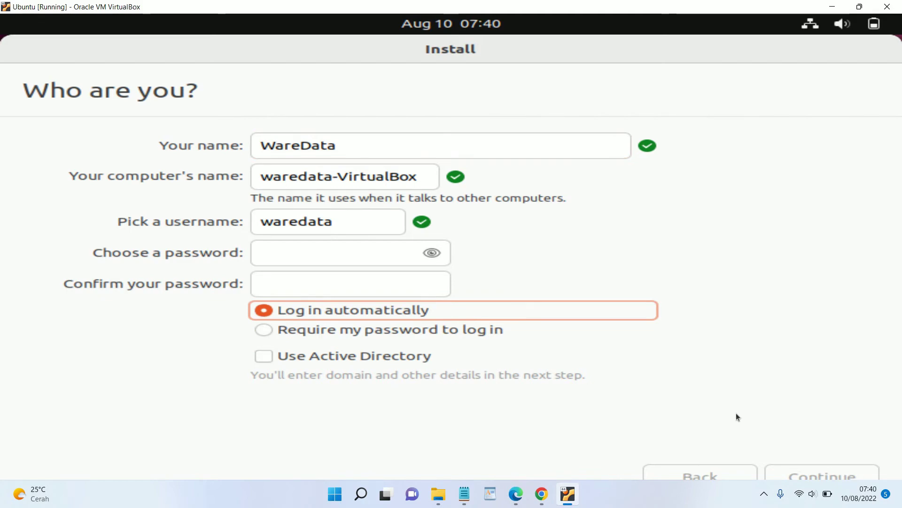
Enter the account password, repeat it in the confirmation field, and submit the account details
left_click(317, 248)
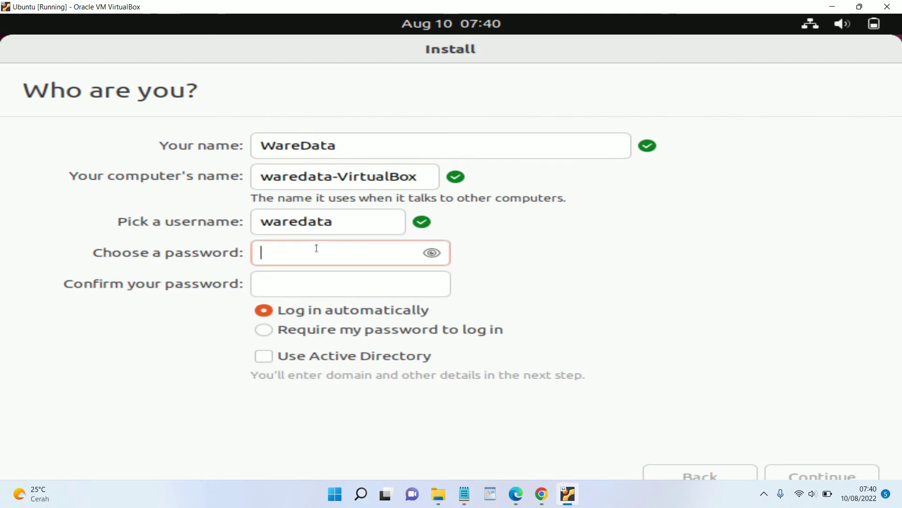
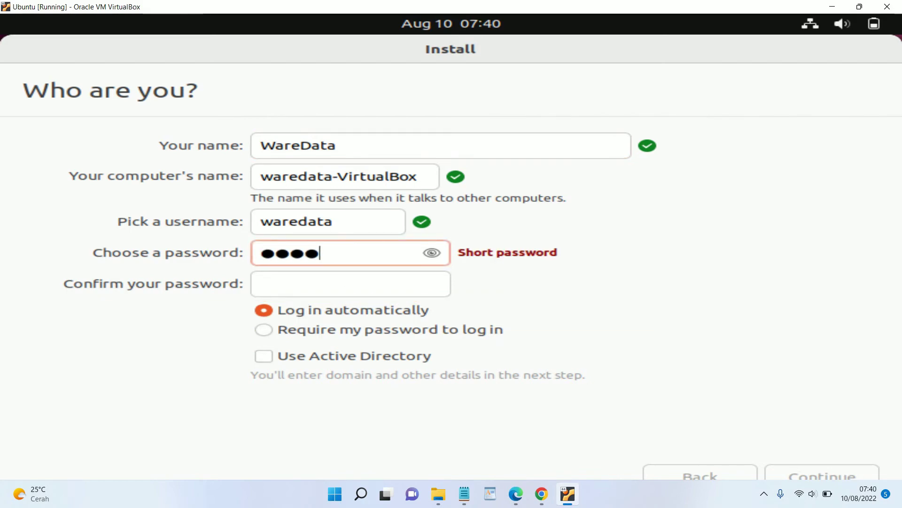
left_click(334, 281)
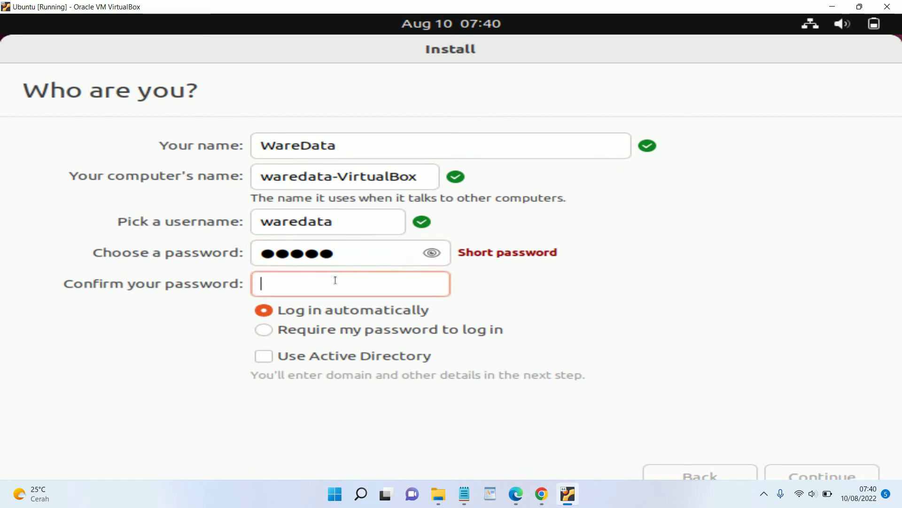
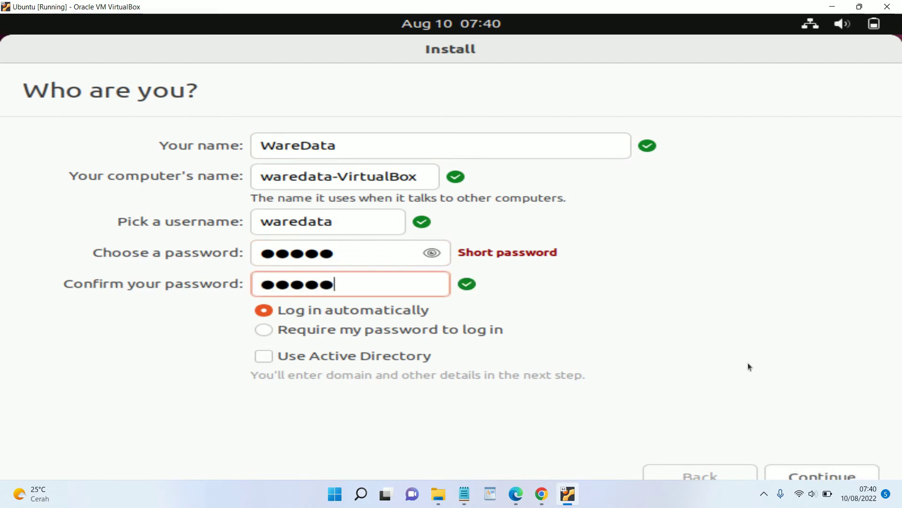
left_click(810, 476)
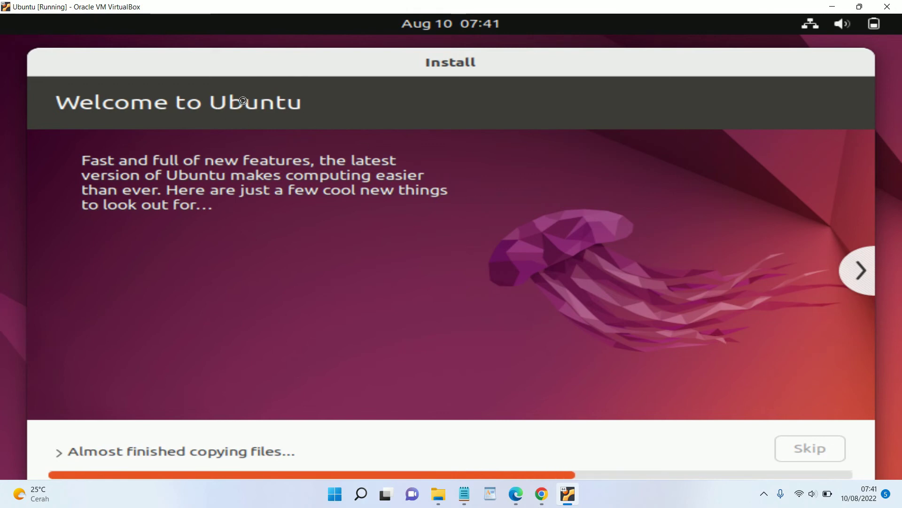
Wait while the installer copies files past the halfway mark of the progress bar
left_click(658, 495)
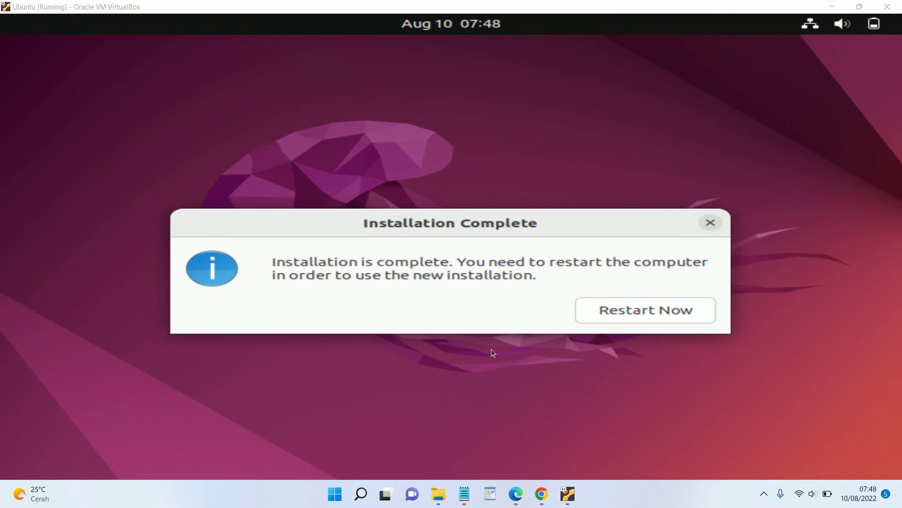
Restart the VM, remove the installation disc from the virtual optical drive, and continue the reboot
left_click(610, 312)
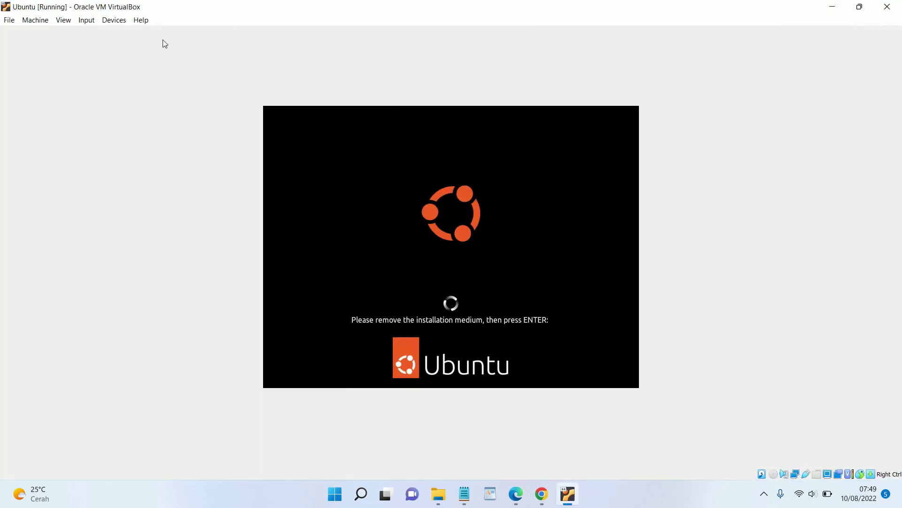
left_click(118, 21)
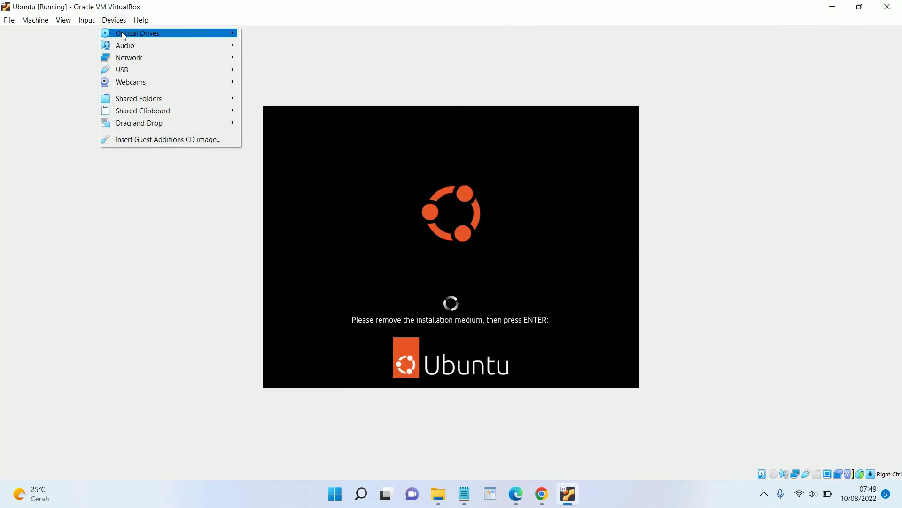
mouse_move(124, 35)
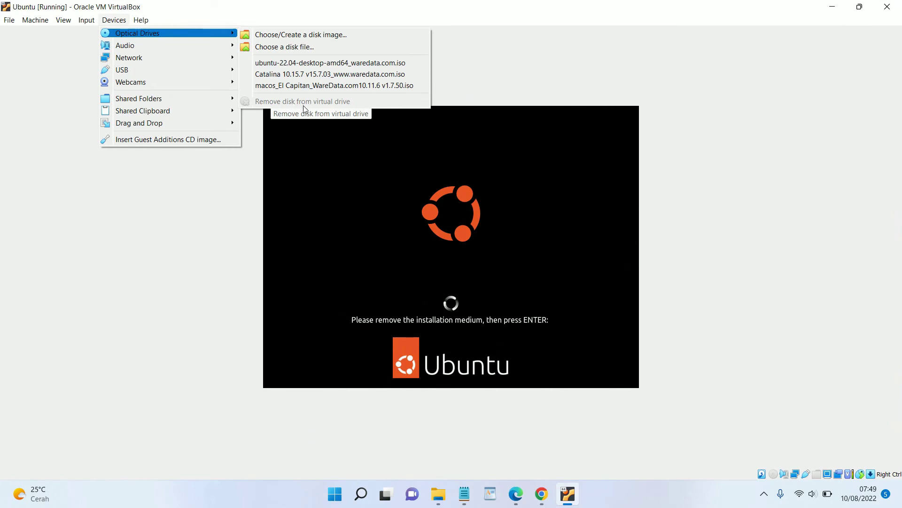
left_click(467, 262)
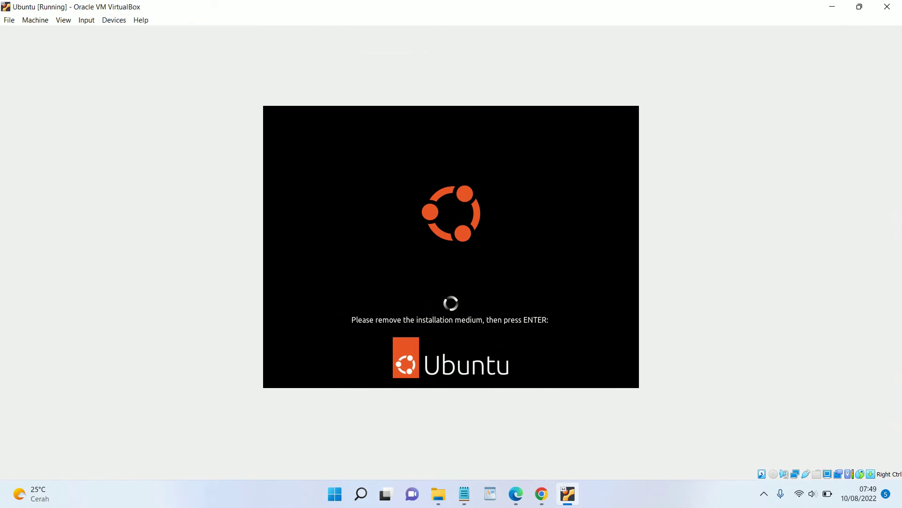
key("Return")
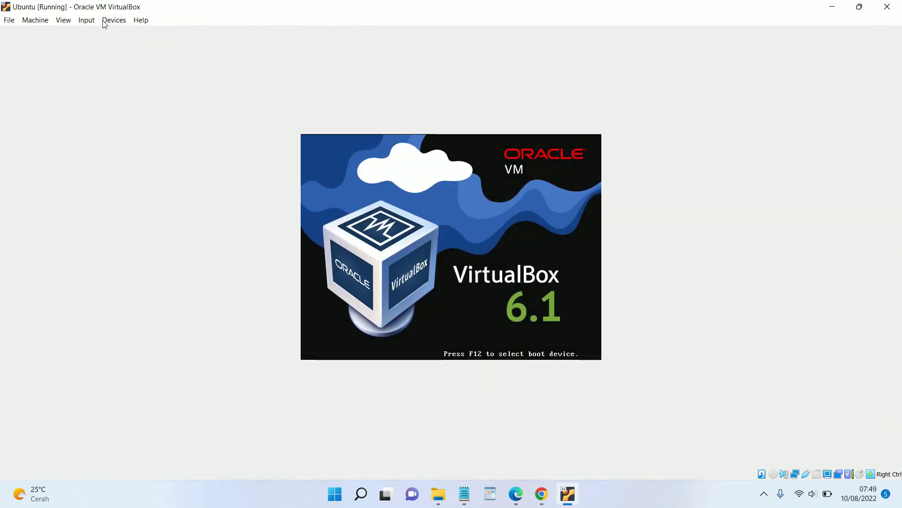
Close the Devices menu unchanged and let Ubuntu boot to the Connect Your Online Accounts page
left_click(105, 22)
mouse_move(171, 34)
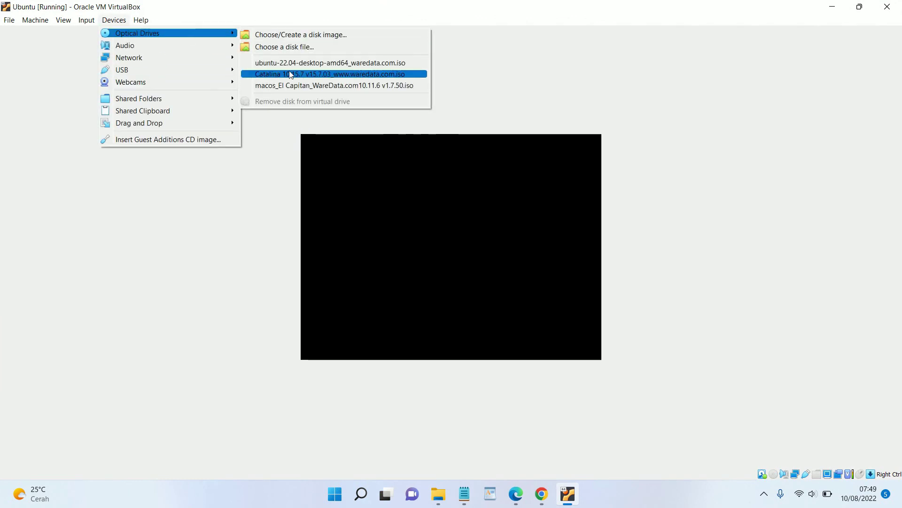
left_click(756, 161)
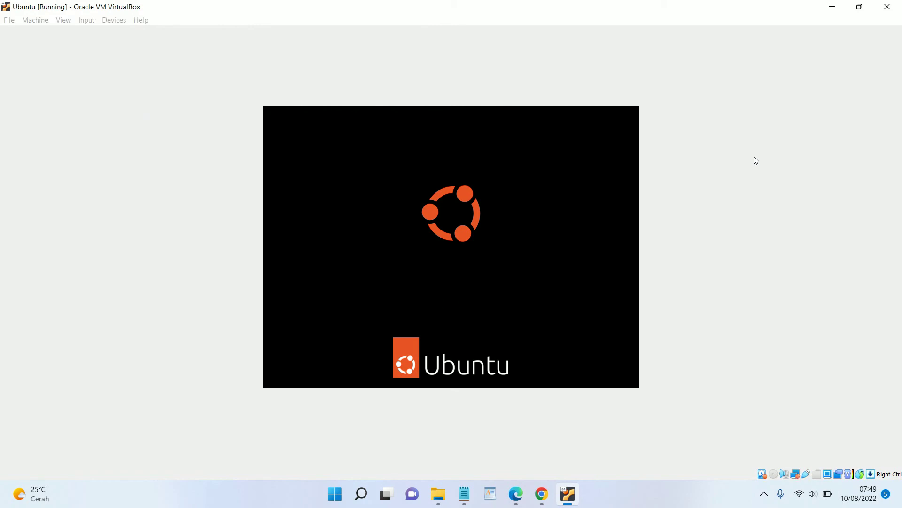
key("ctrl+c")
key("Return")
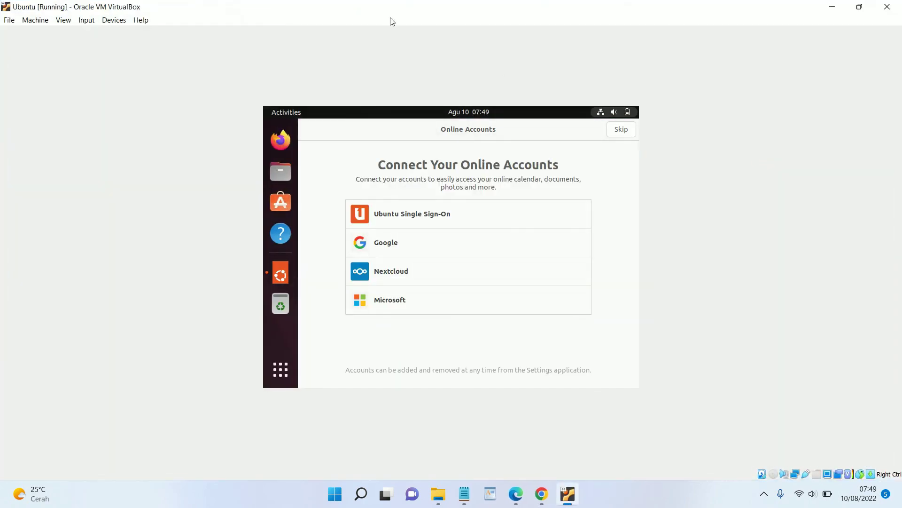
Switch the VM window to Scaled Mode so the Ubuntu display fills it
left_click(65, 20)
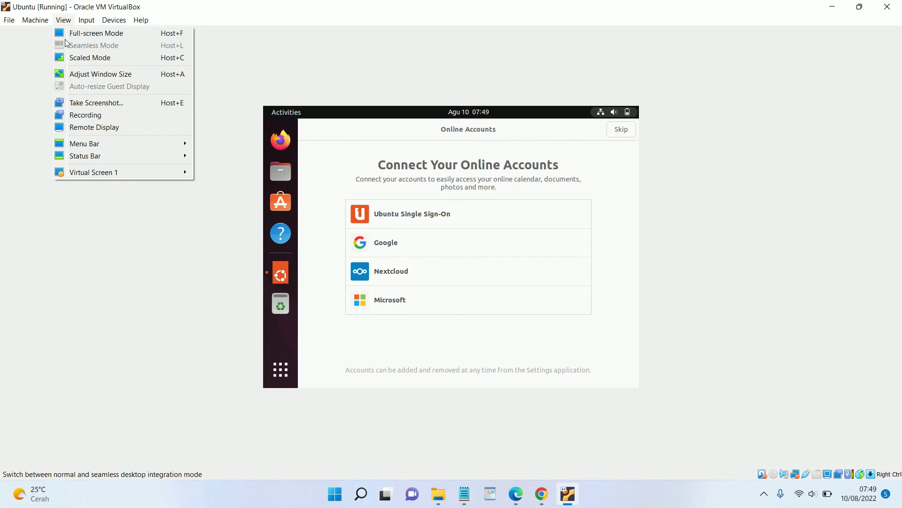
left_click(115, 57)
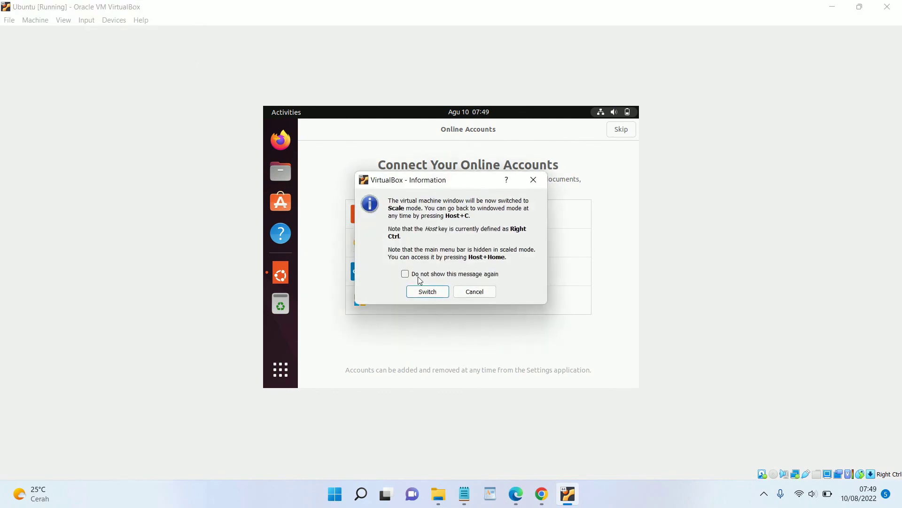
left_click(427, 290)
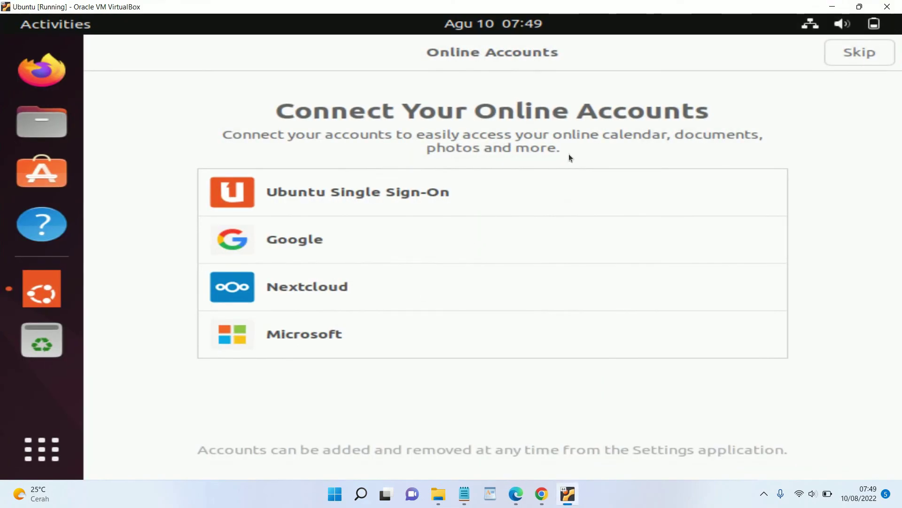
Skip online accounts, pass the system info and Privacy pages, and finish the welcome setup
left_click(848, 54)
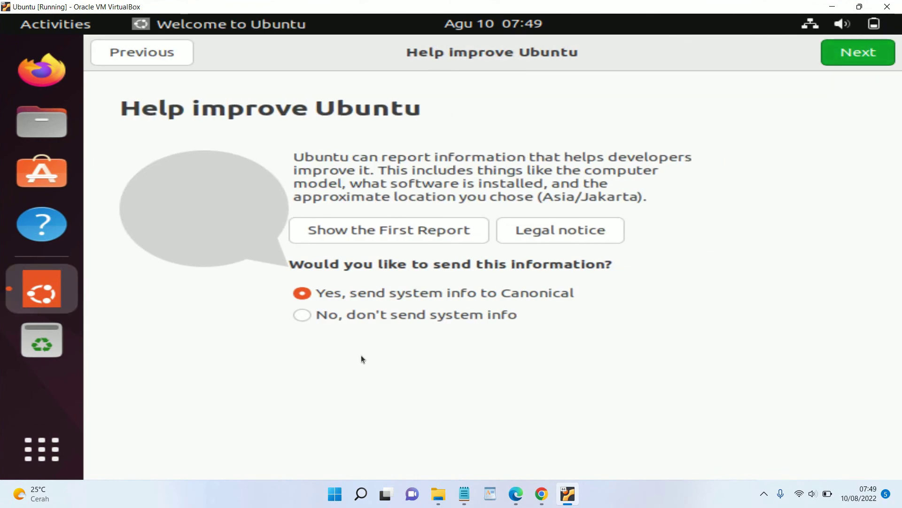
left_click(856, 53)
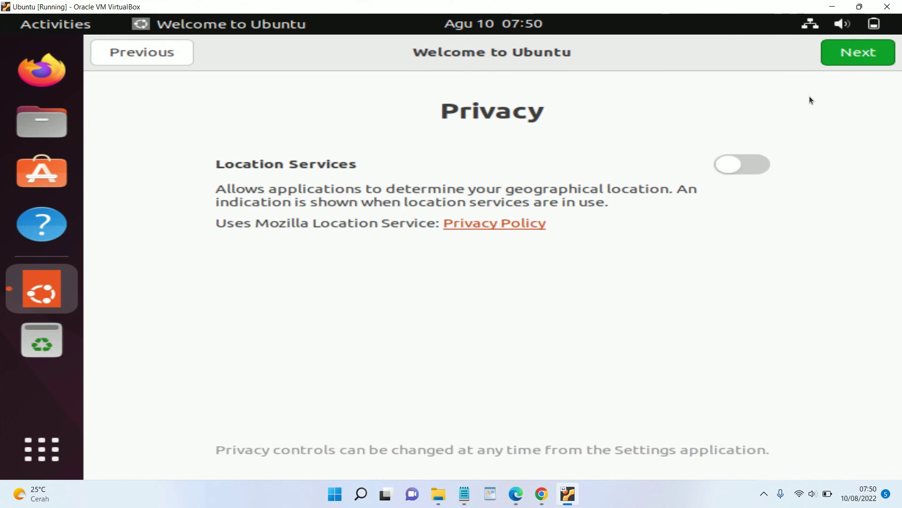
left_click(844, 55)
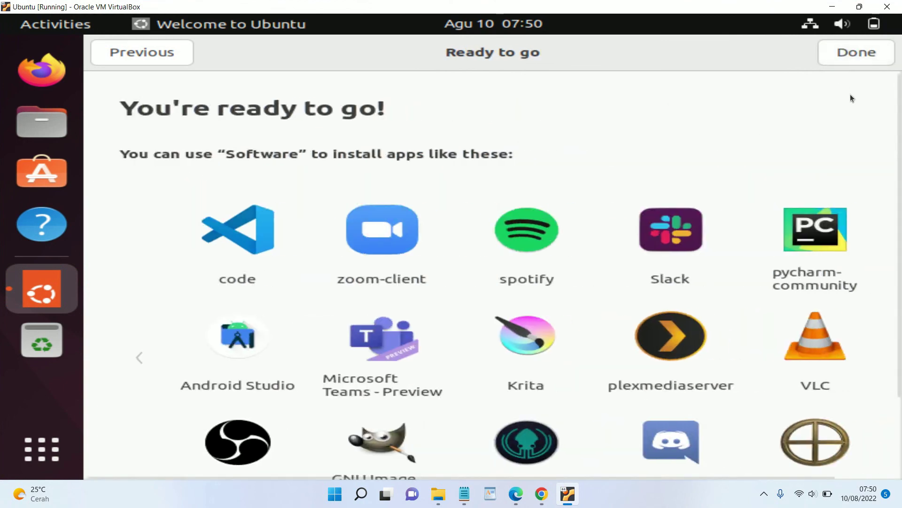
scroll(864, 108, "down", 3)
scroll(866, 112, "up", 3)
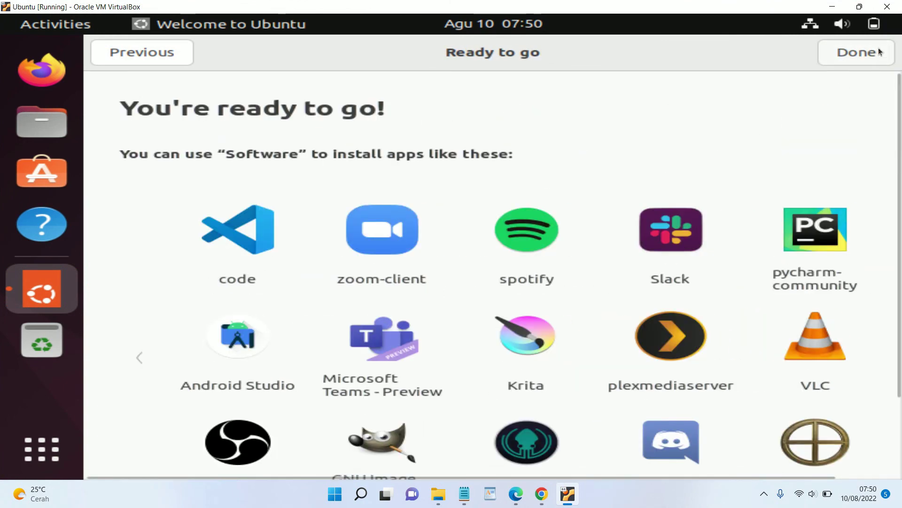
left_click(877, 53)
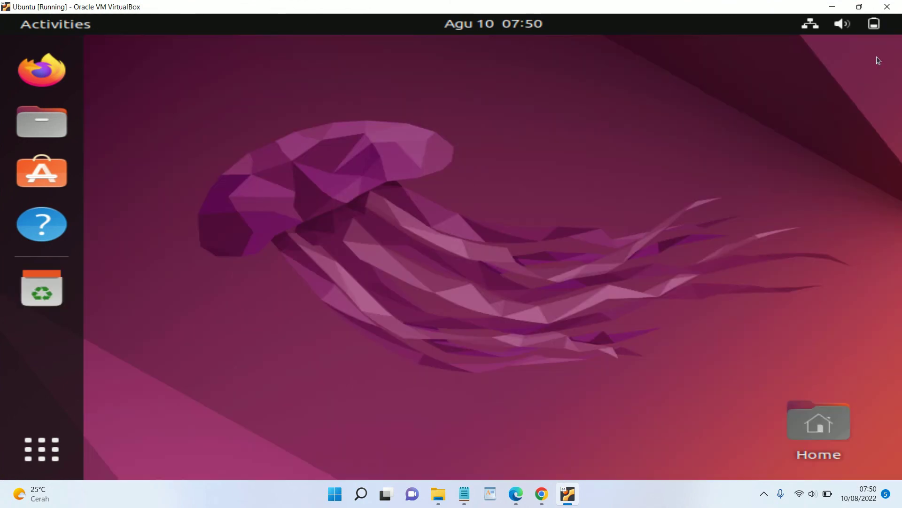
Toggle the applications overview a few times, then launch Firefox from the dock
left_click(38, 453)
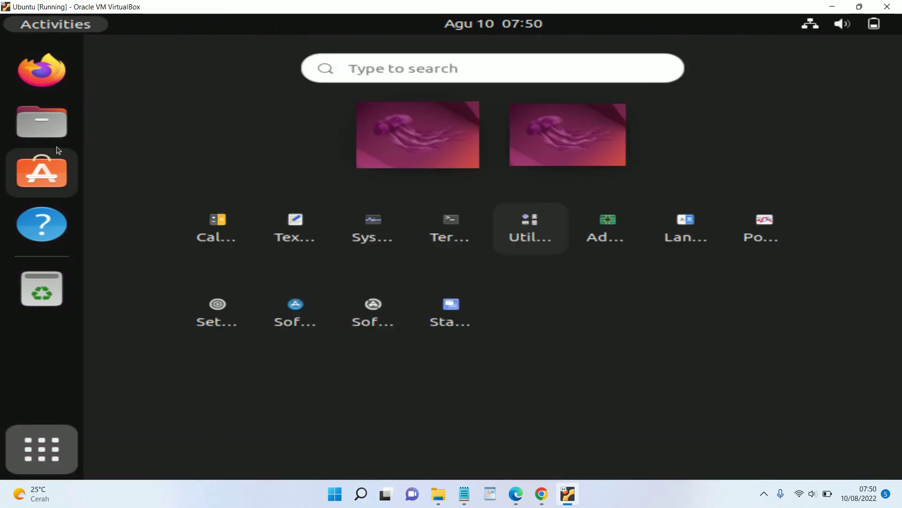
left_click(58, 441)
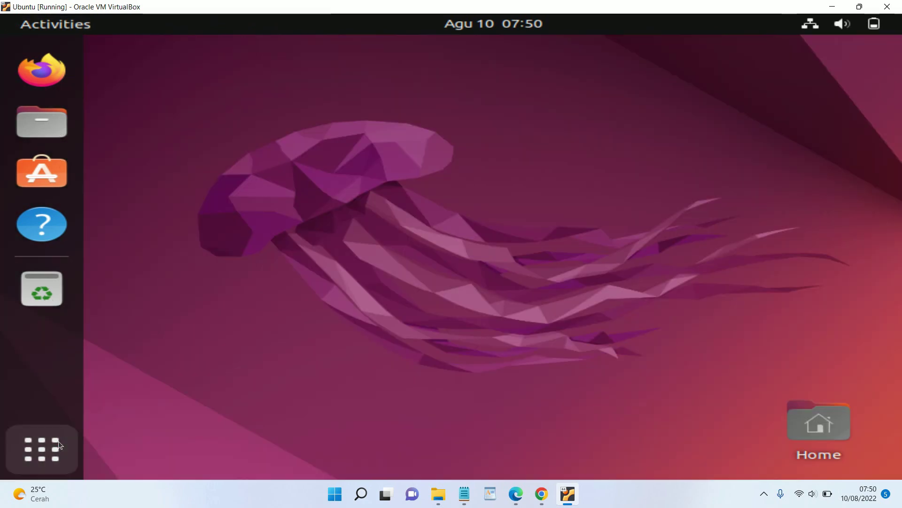
left_click(55, 447)
left_click(55, 448)
left_click(55, 447)
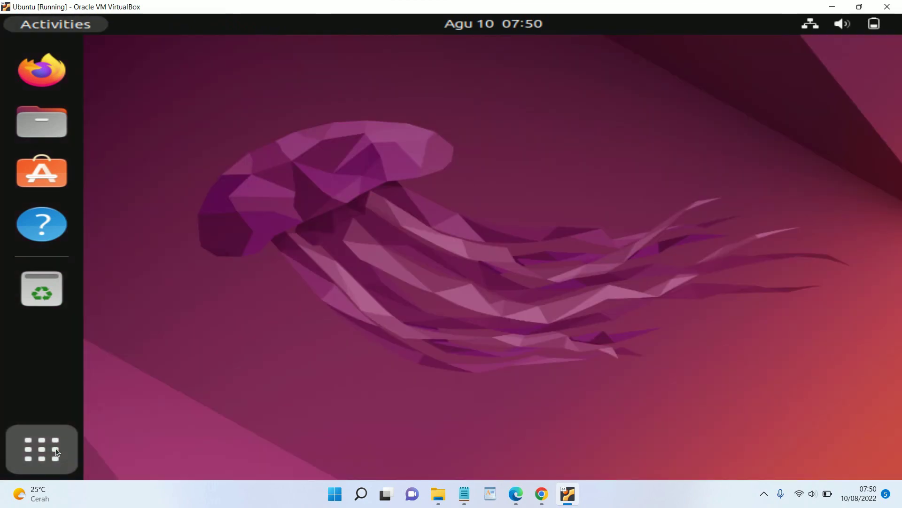
left_click(55, 448)
left_click(56, 448)
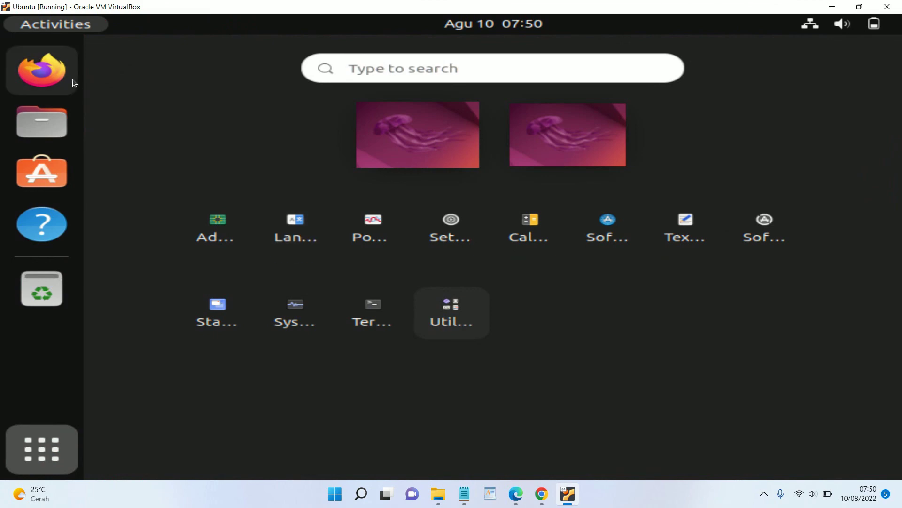
left_click(47, 83)
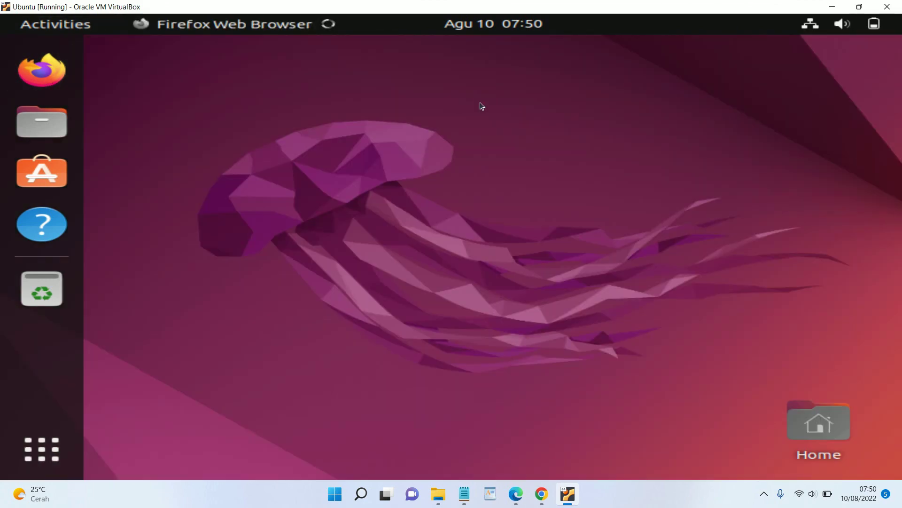